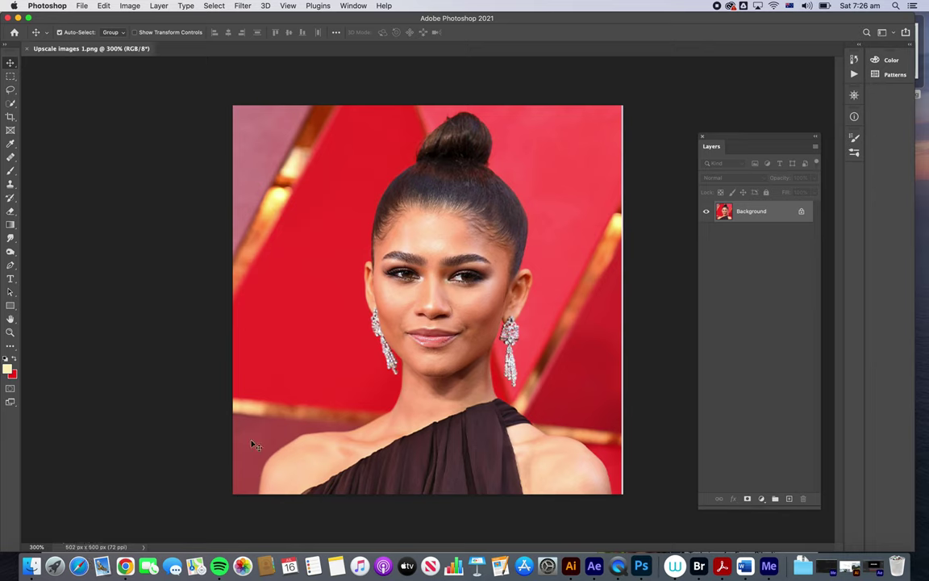
- Review the image's current dimensions, resolution and resample settings in Image Size, then close it without changes
key(super+1)
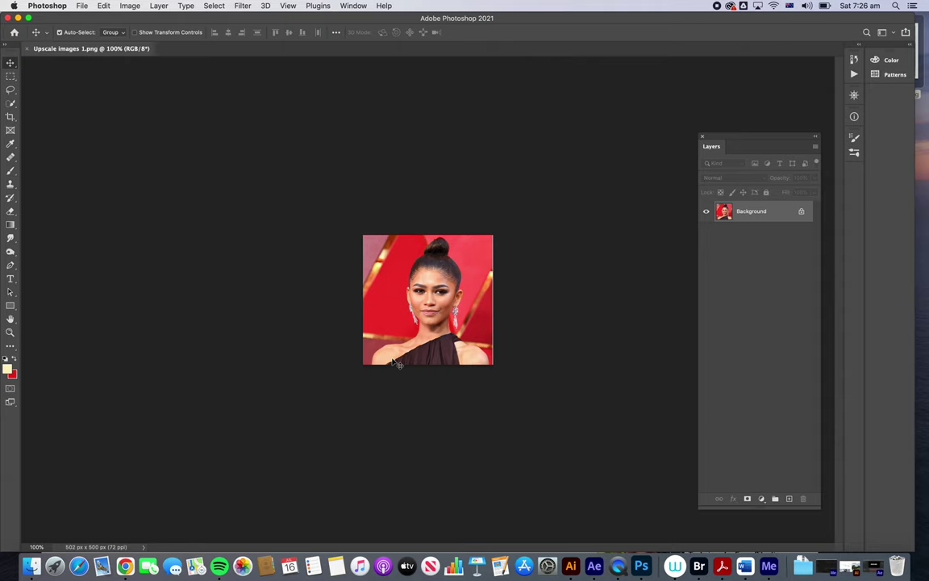
click(123, 6)
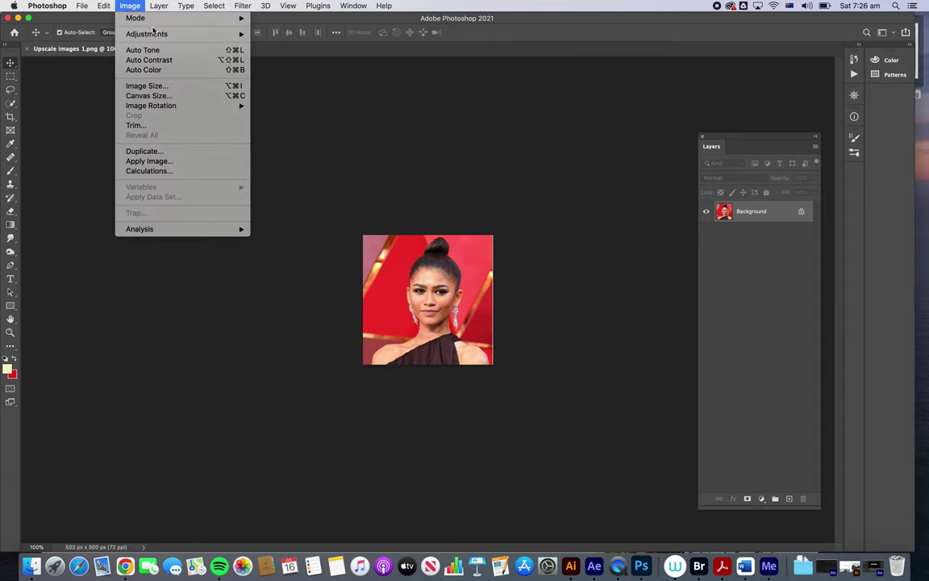
click(172, 87)
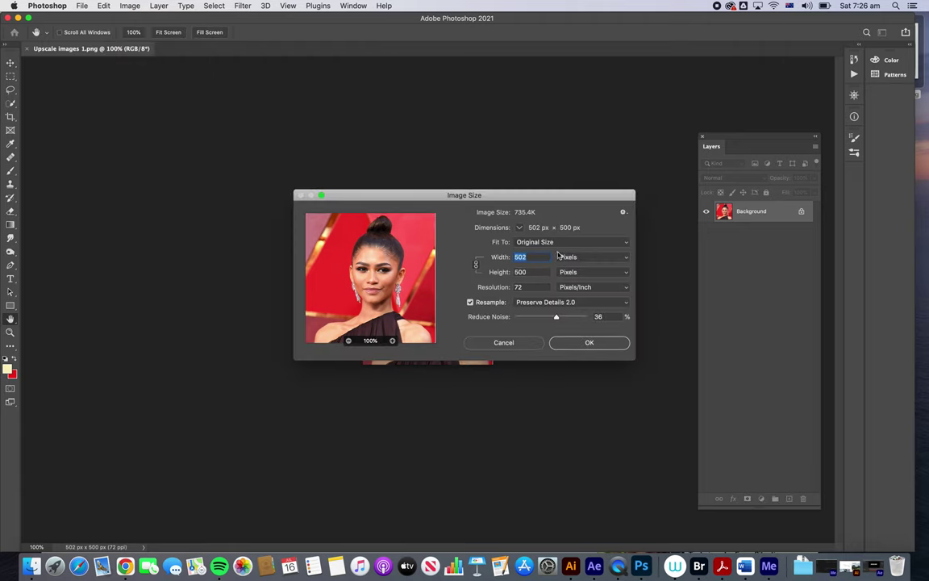
drag(527, 197, 370, 130)
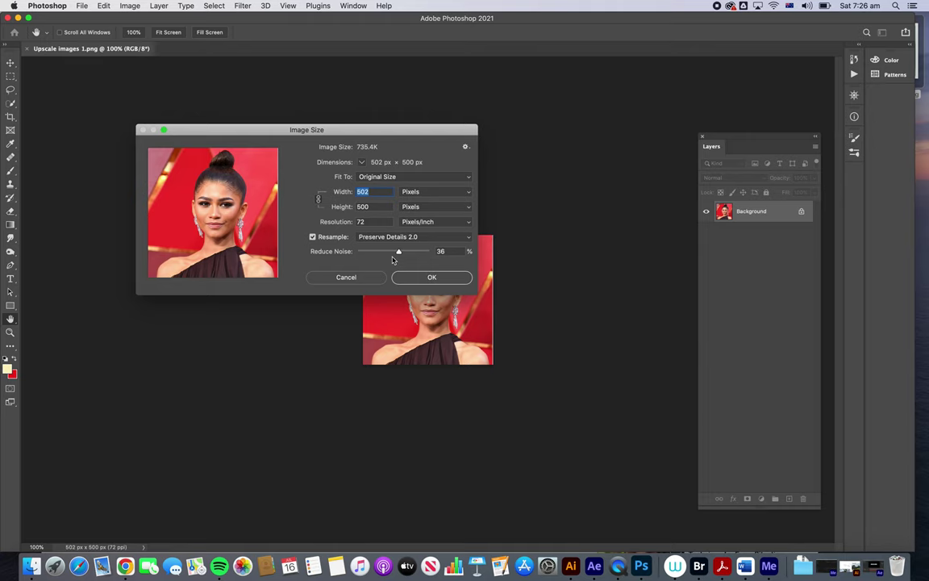
click(347, 277)
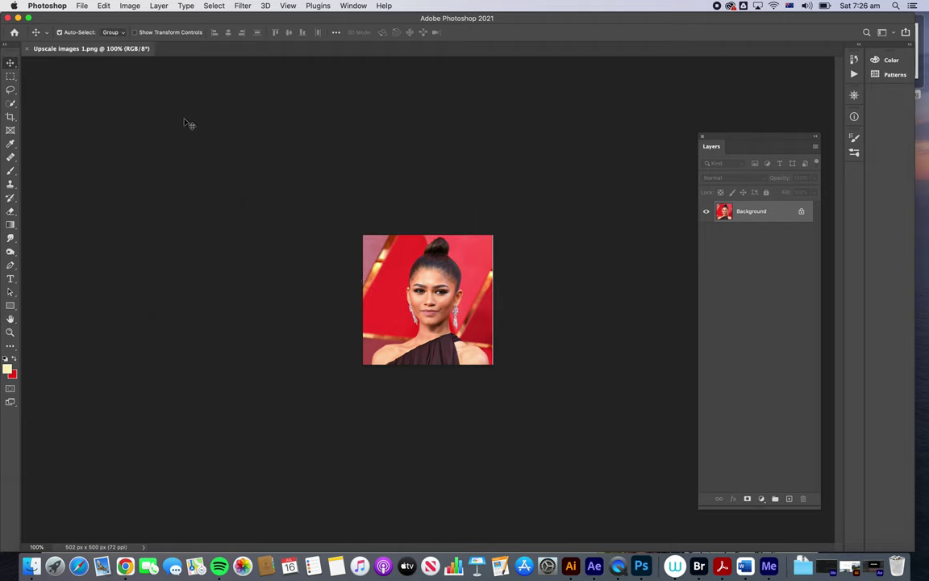
- Check in the Technology Previews preferences that Preserve Details 2.0 Upscale is enabled
click(54, 5)
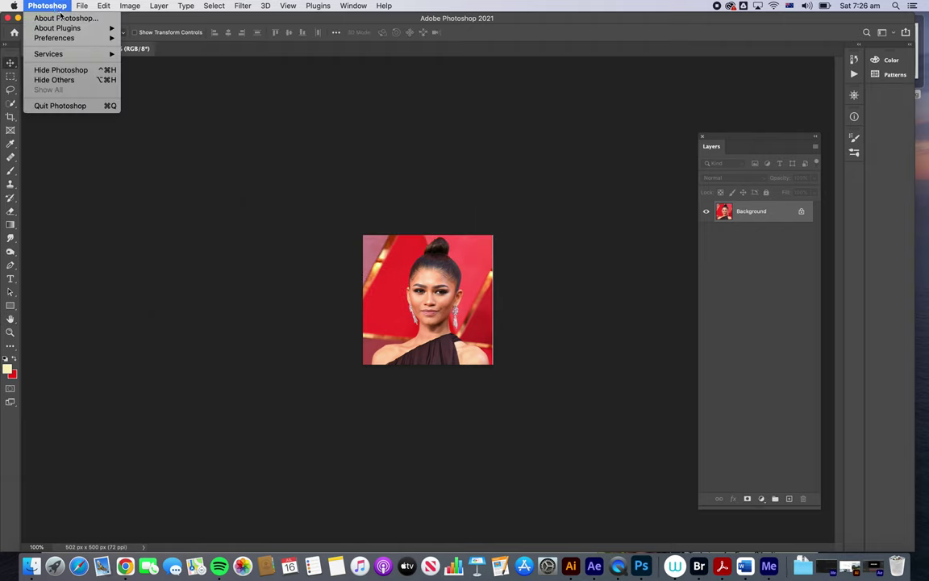
mouse_move(69, 42)
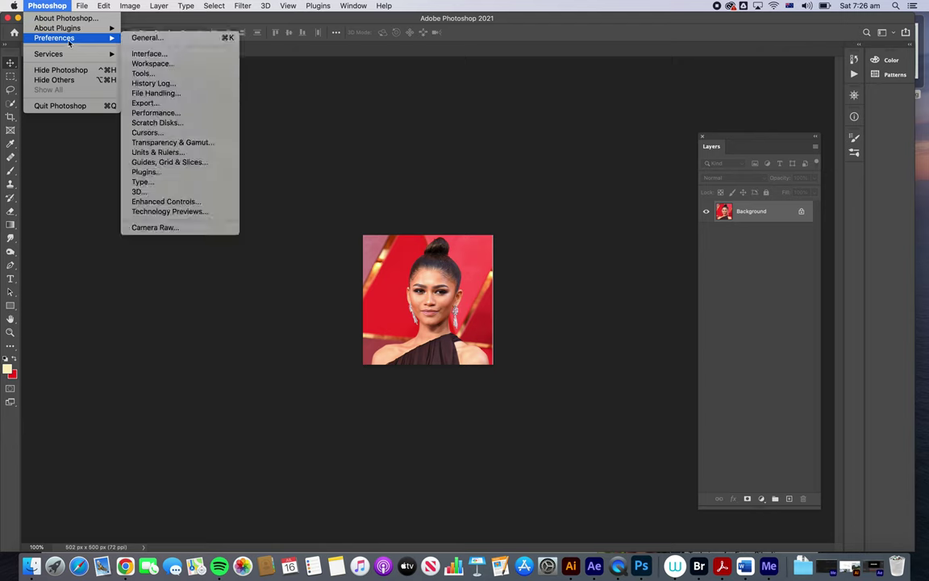
click(169, 38)
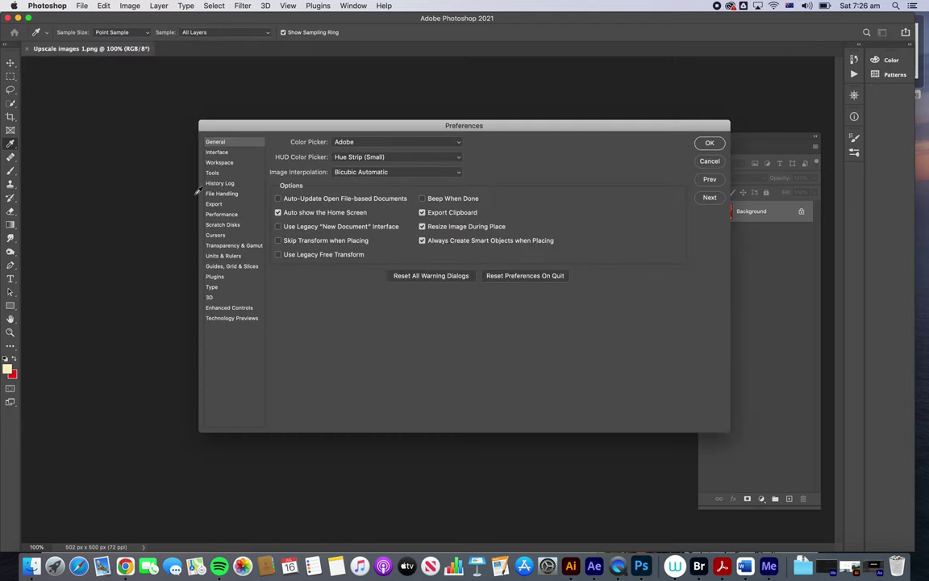
click(235, 319)
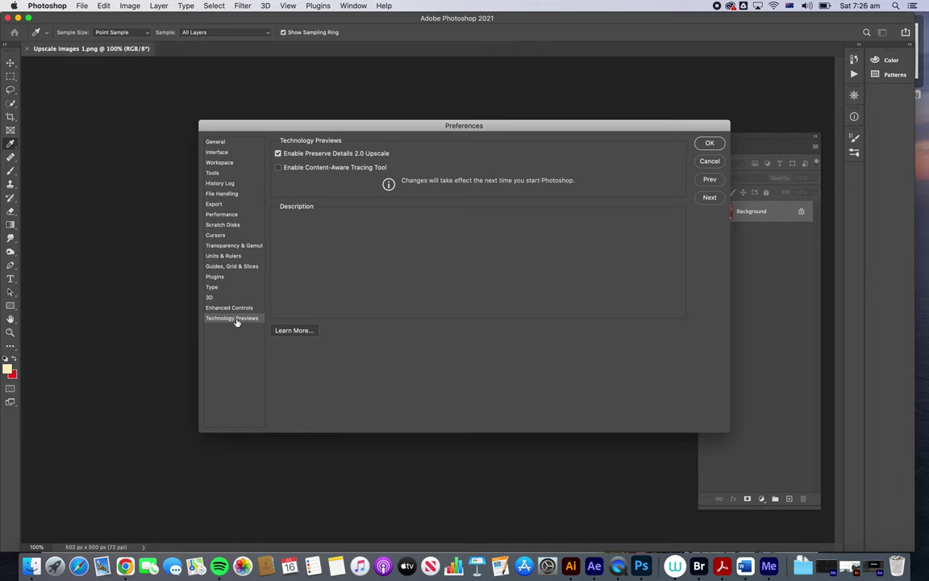
mouse_move(278, 155)
click(710, 143)
key(v)
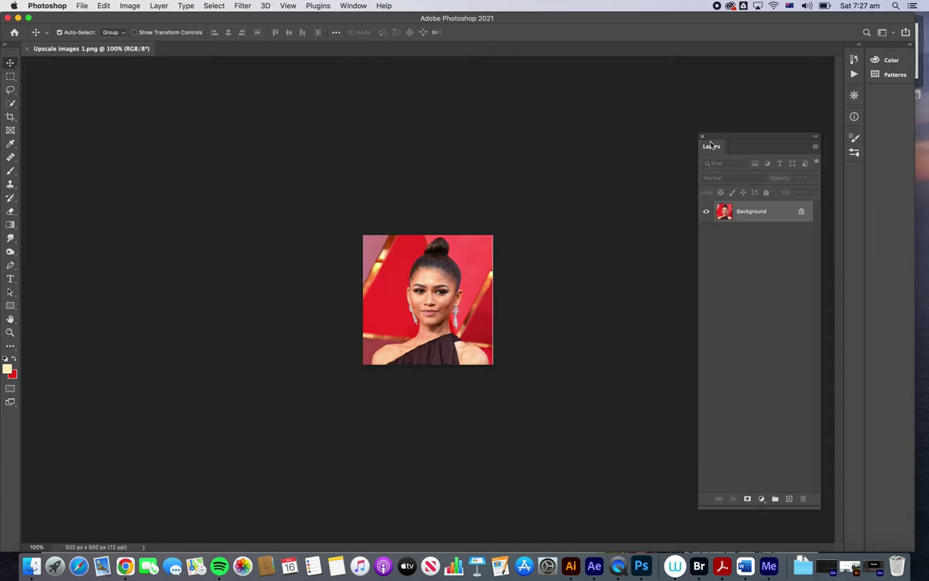
- Unlock the Background layer, then select the whole portrait and copy it at its original size
click(799, 212)
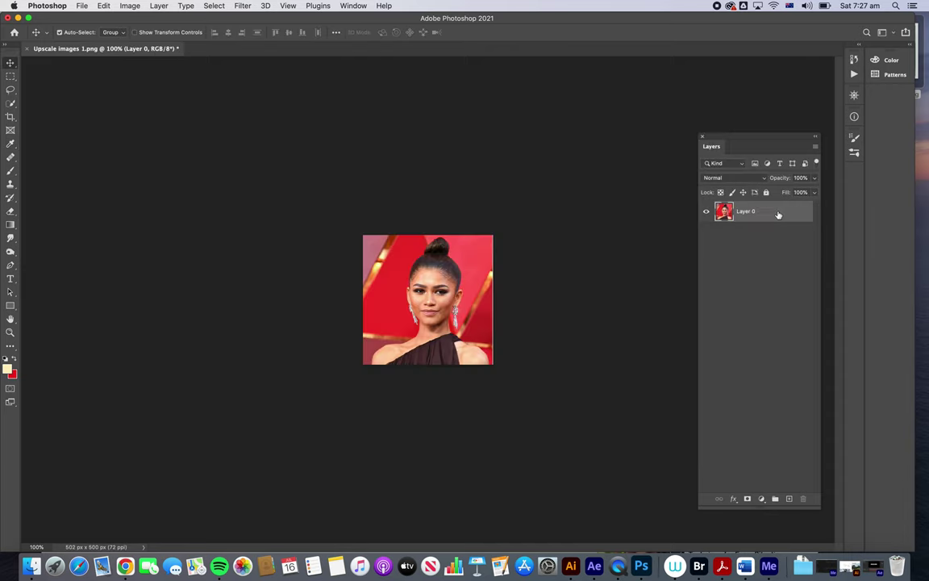
key(super+a)
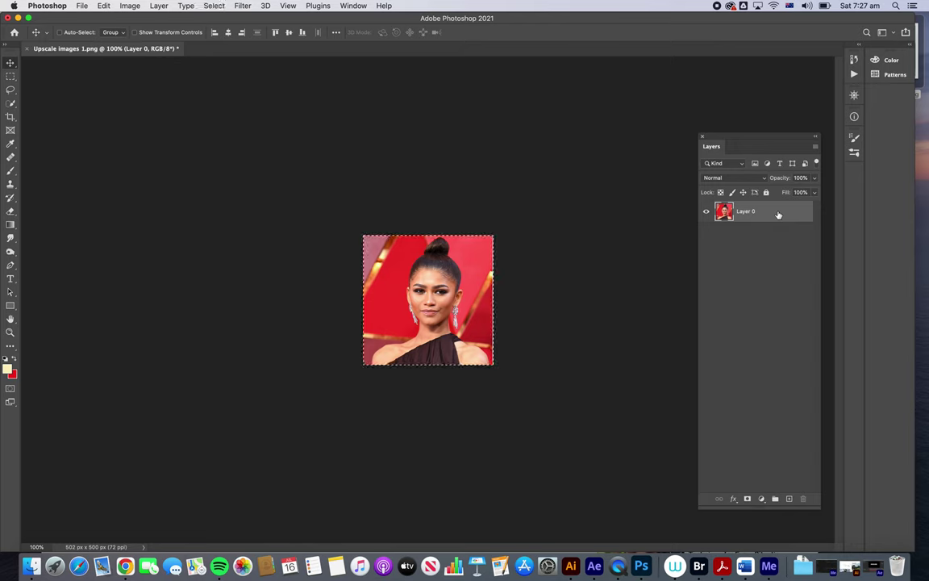
click(758, 244)
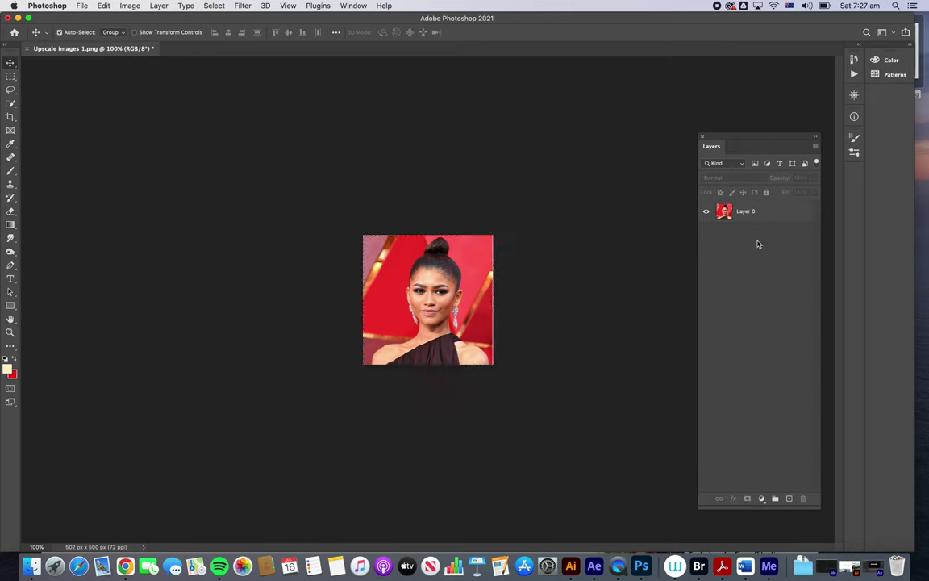
click(751, 213)
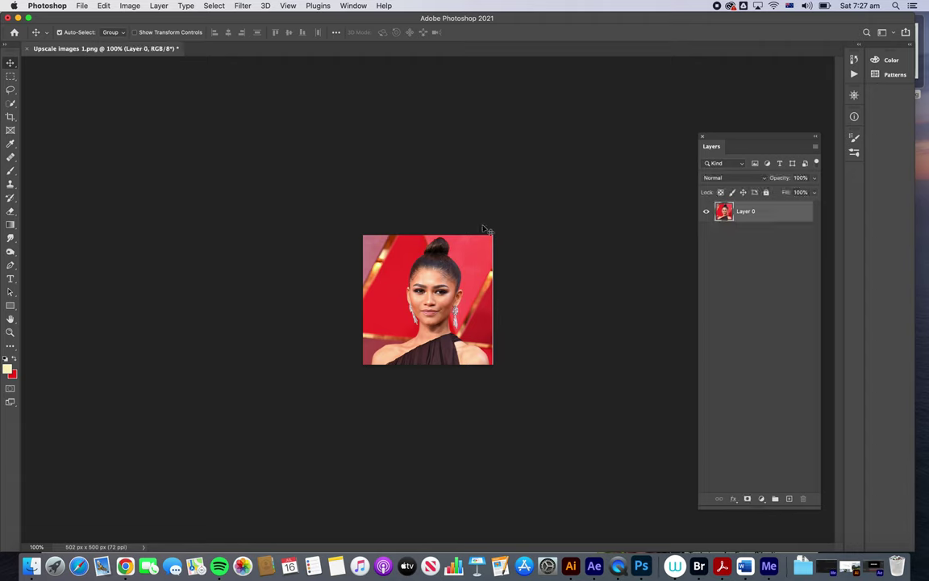
- Open the Image Size settings and choose Preserve Details 2.0 as the resample method
key(super+equal)
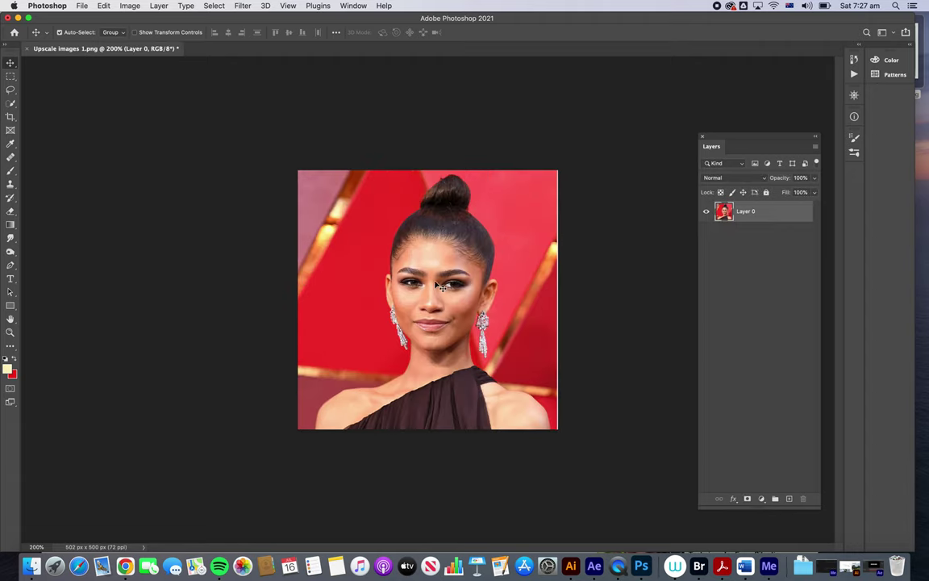
click(440, 280)
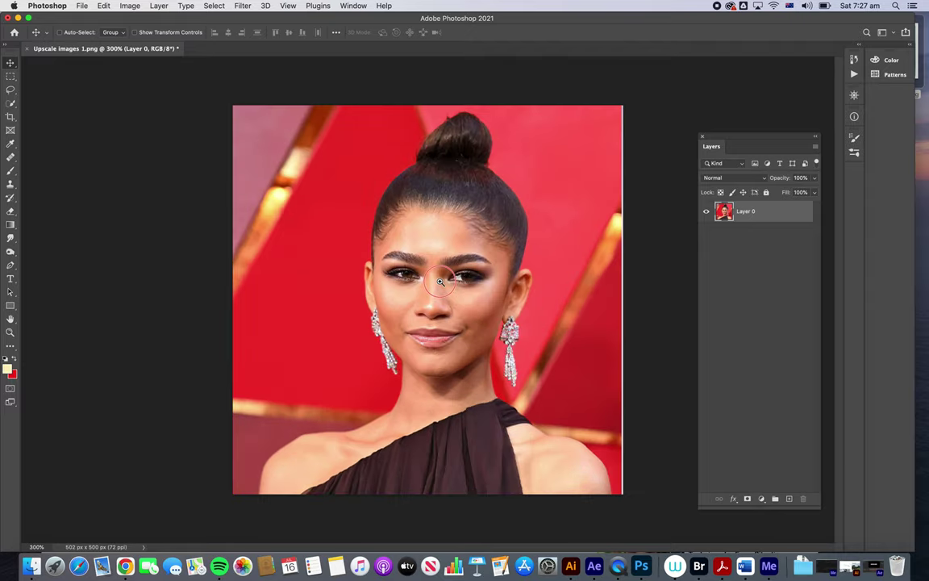
drag(440, 281, 443, 282)
key(super+1)
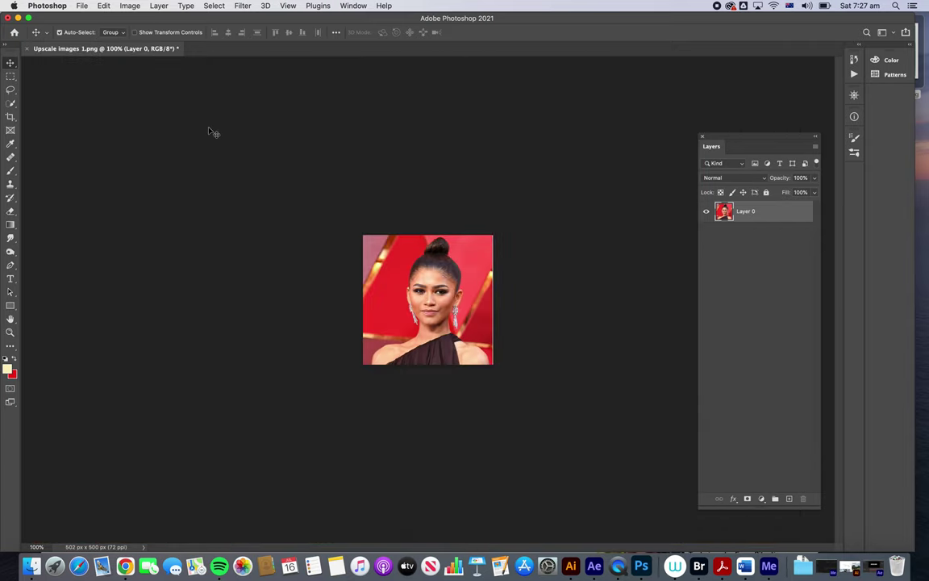
click(131, 5)
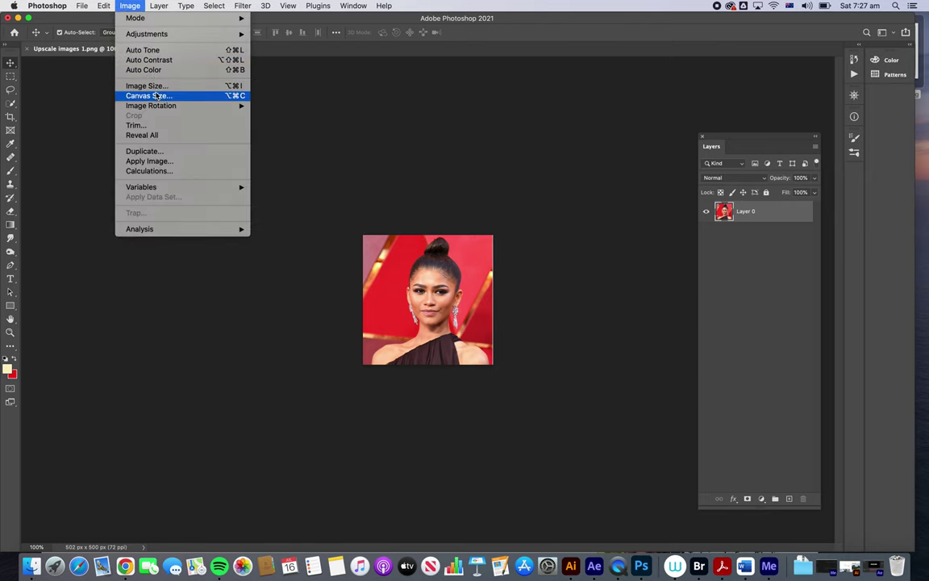
click(157, 87)
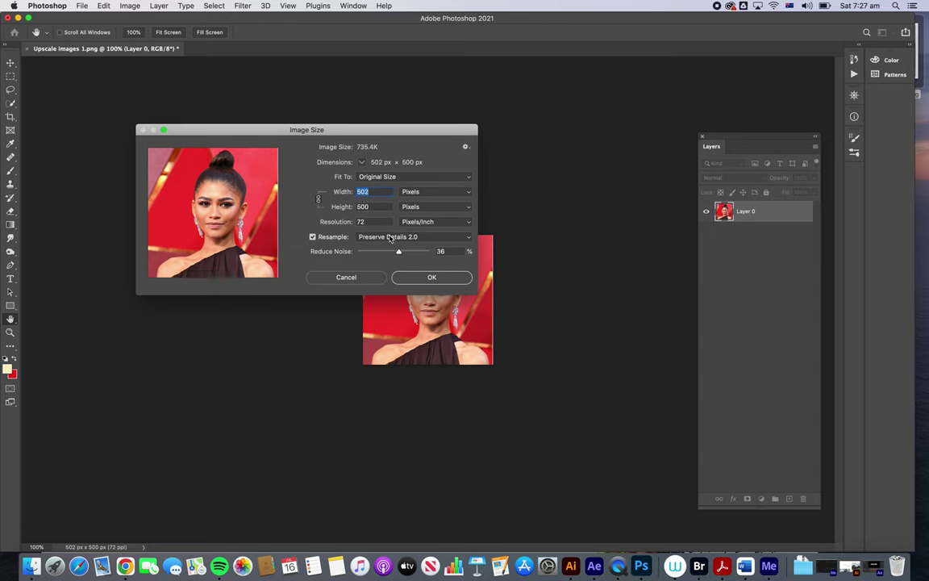
click(390, 237)
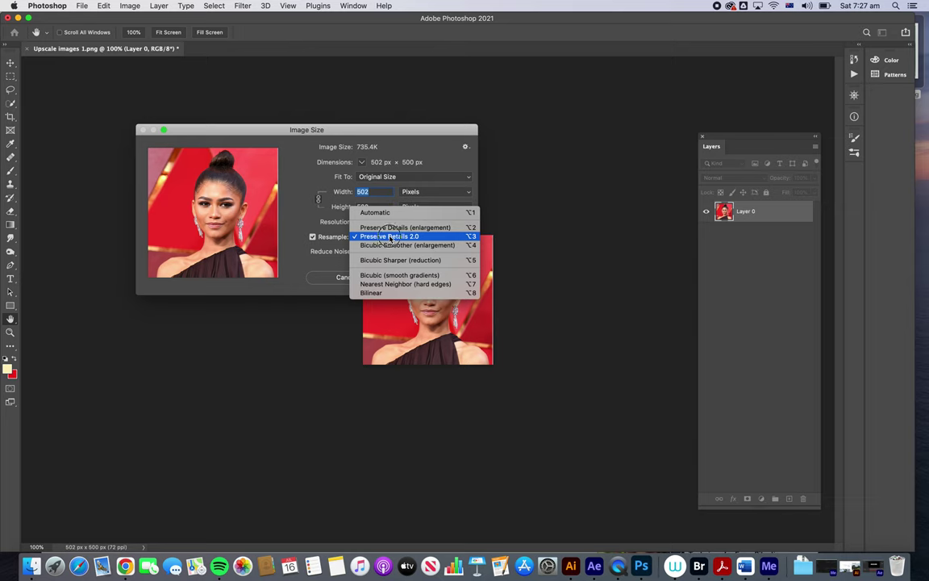
click(391, 238)
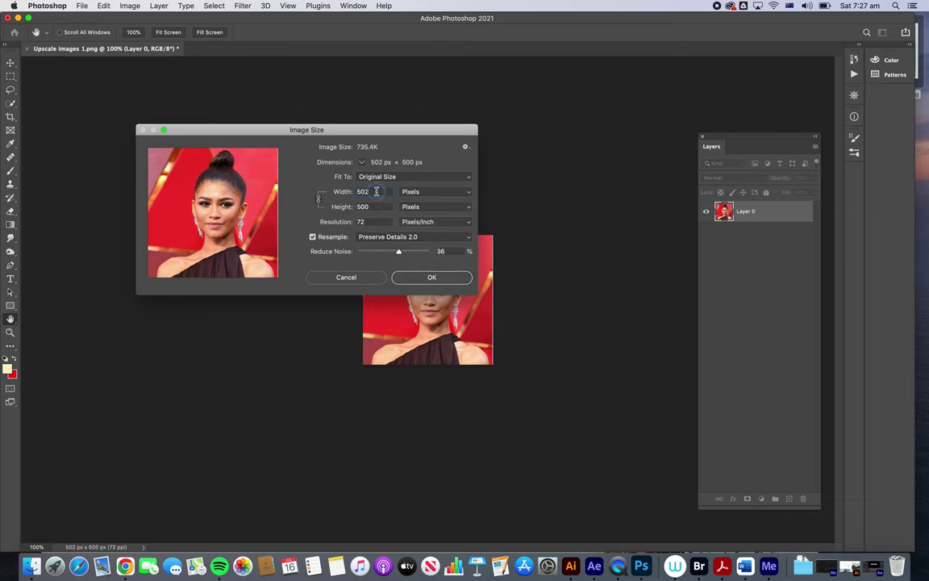
- Set the image width to 2000 pixels, then the resolution to 300 pixels/inch
double_click(376, 191)
text(2000)
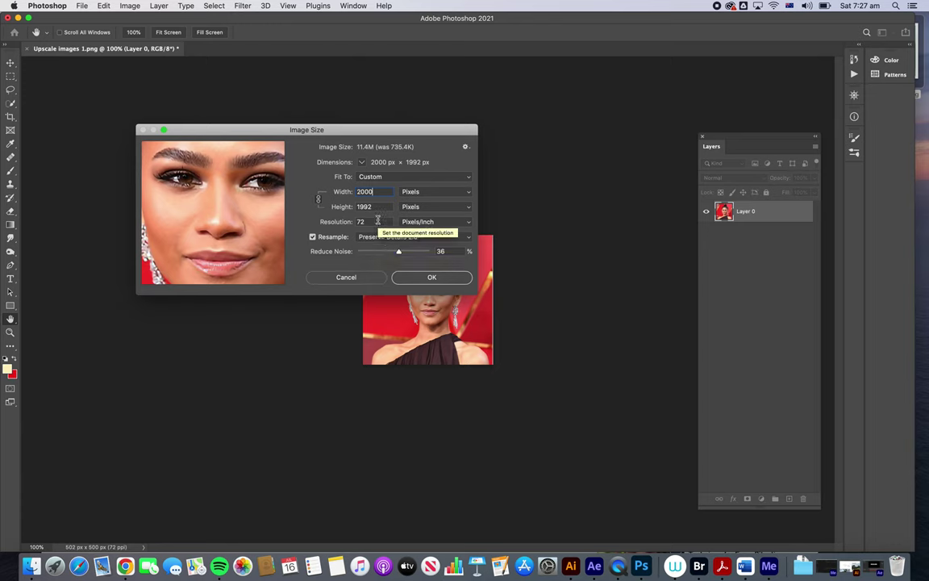
drag(363, 222, 351, 225)
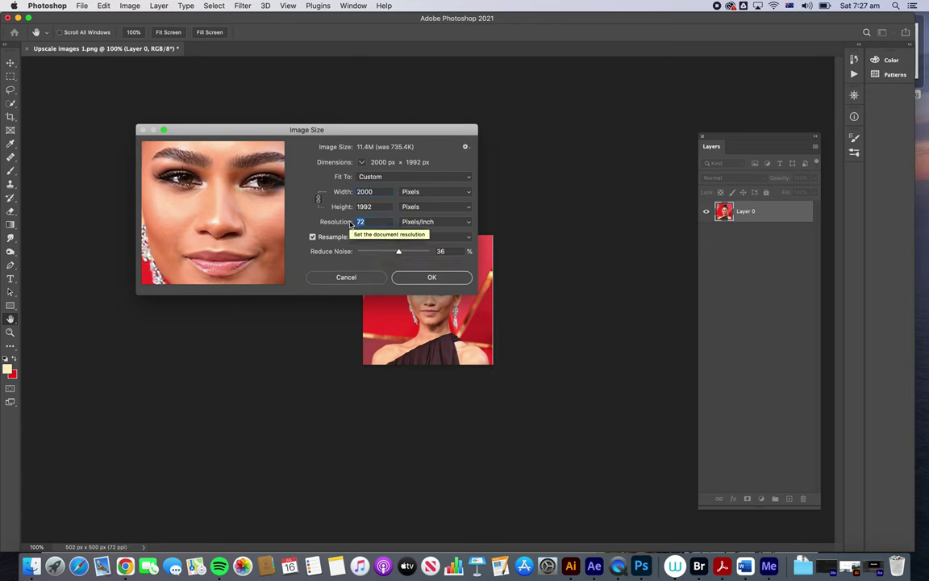
text(300)
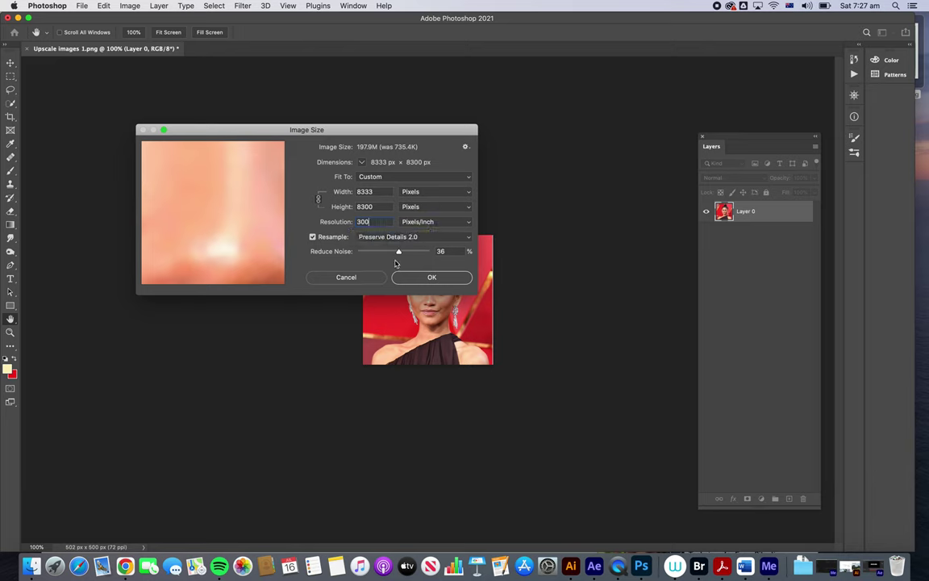
- Set Reduce Noise to 43% while checking the nose area in the preview, and apply the resize
mouse_move(239, 237)
mouse_down()
mouse_move(239, 193)
mouse_move(234, 224)
mouse_up()
click(234, 223)
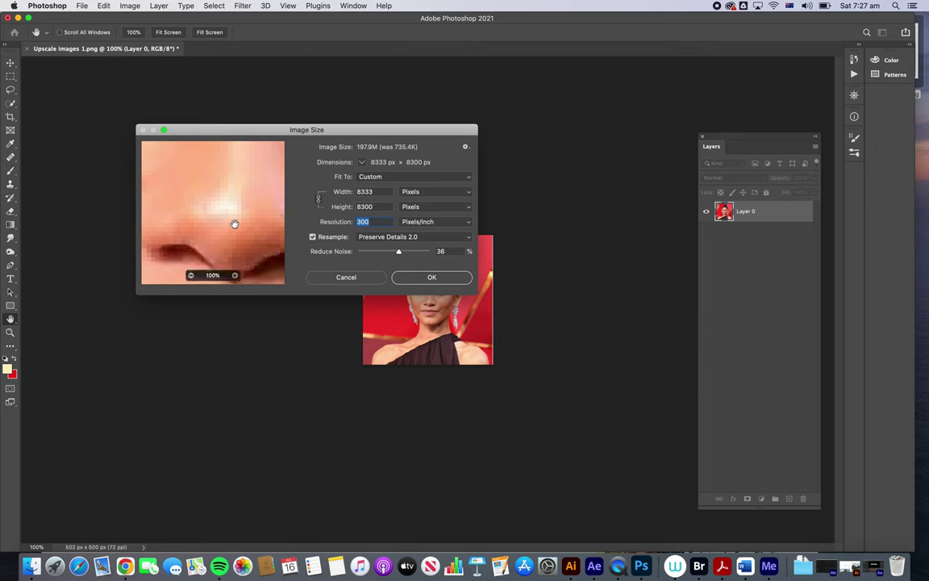
click(234, 224)
drag(234, 223, 234, 191)
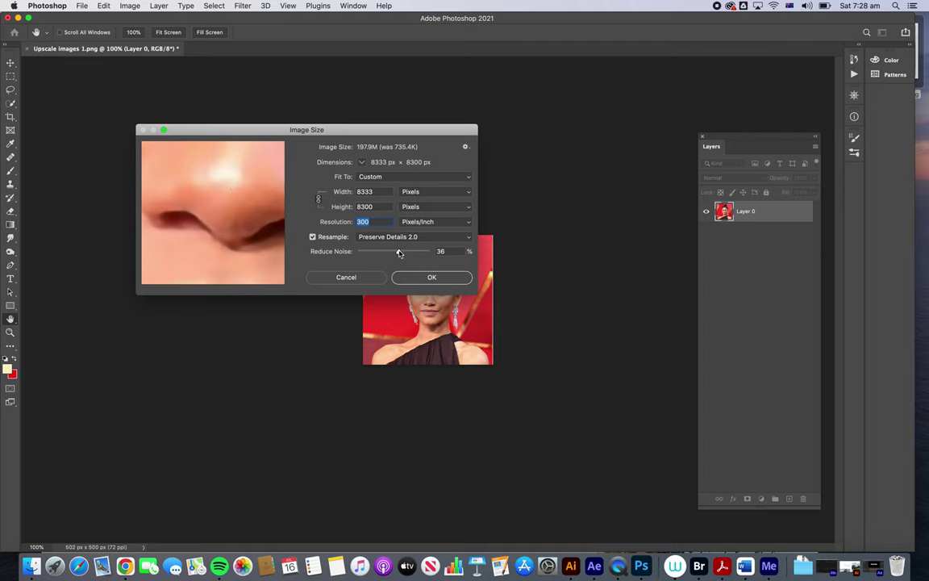
mouse_move(400, 252)
mouse_down()
mouse_move(369, 254)
mouse_move(405, 256)
mouse_up()
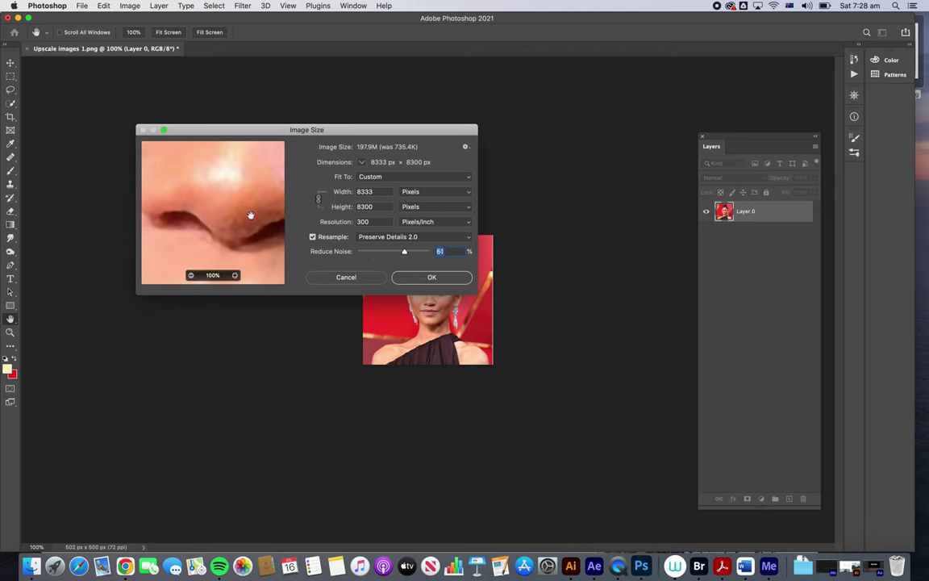
drag(411, 254, 386, 258)
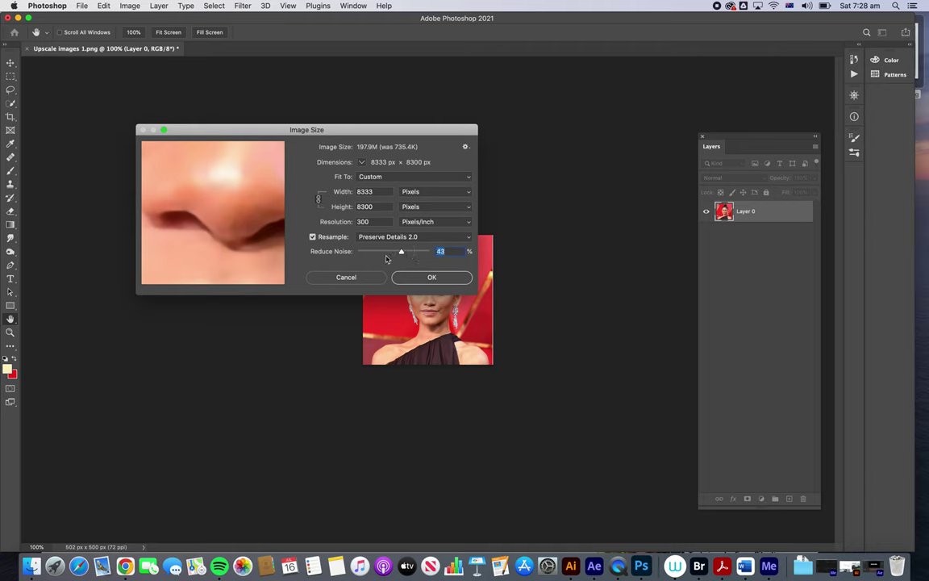
click(429, 277)
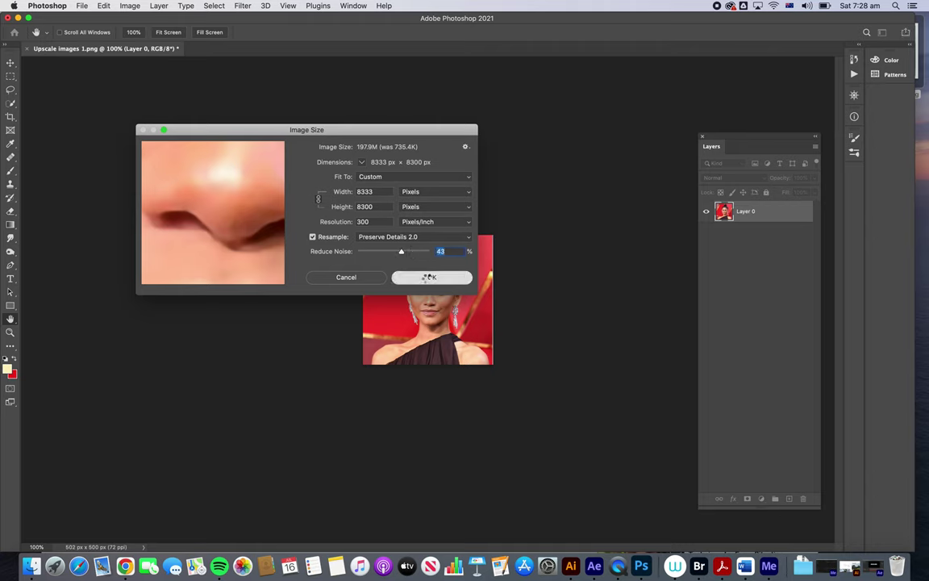
key(v)
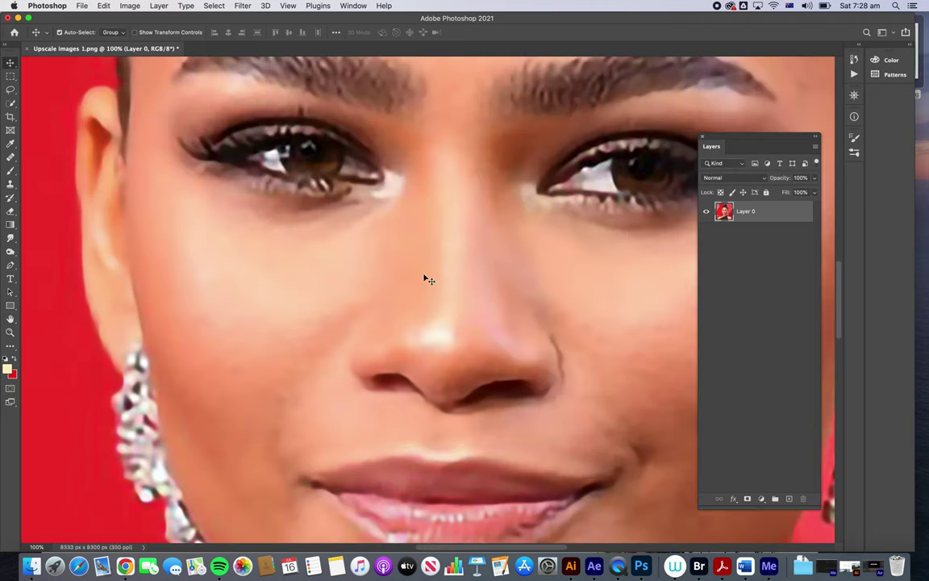
- Add a new layer above the upscaled portrait and place the copied original-size image on it over the neck
key(super)
key(super+minus)
key(super+minus)
key(super+minus)
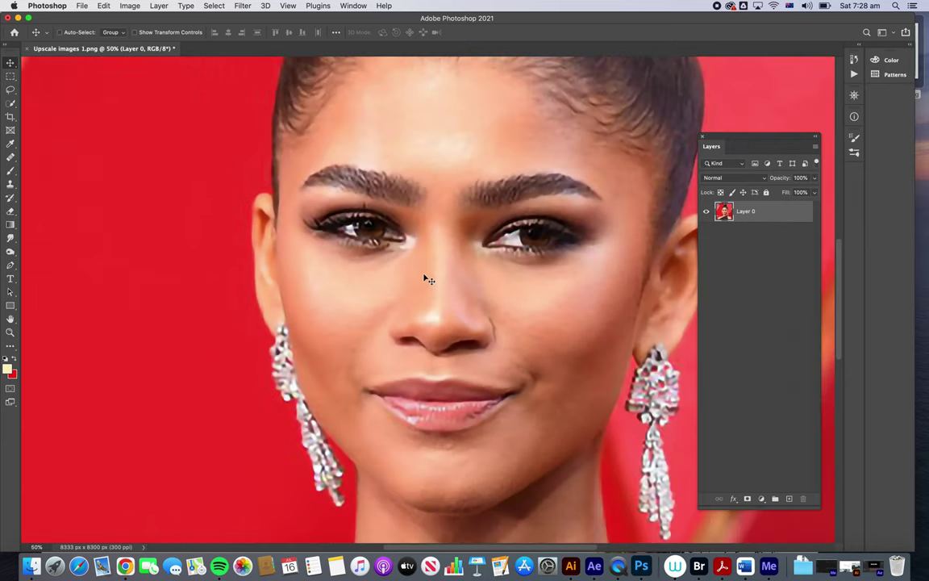
key(super+minus)
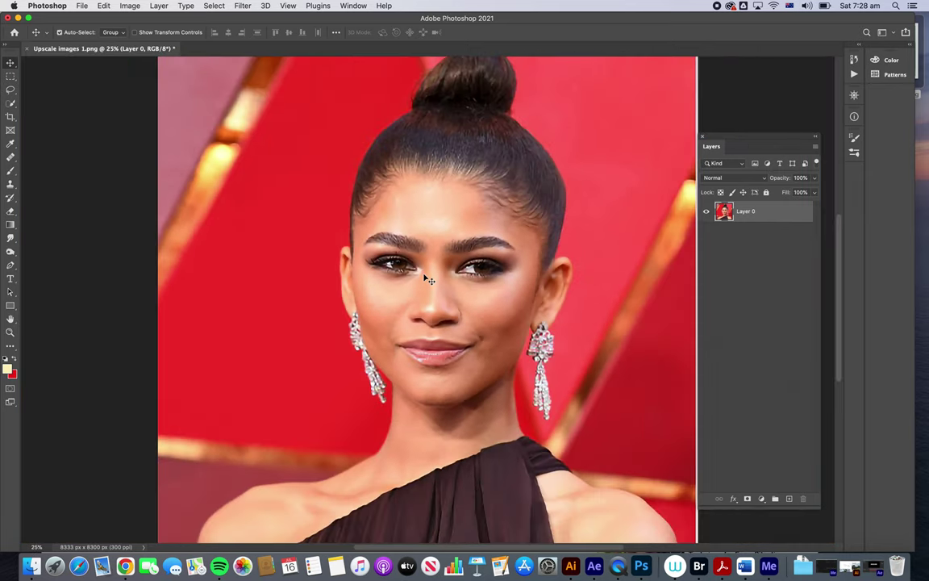
click(748, 230)
click(763, 212)
key(super)
key(alt+shift+super+n)
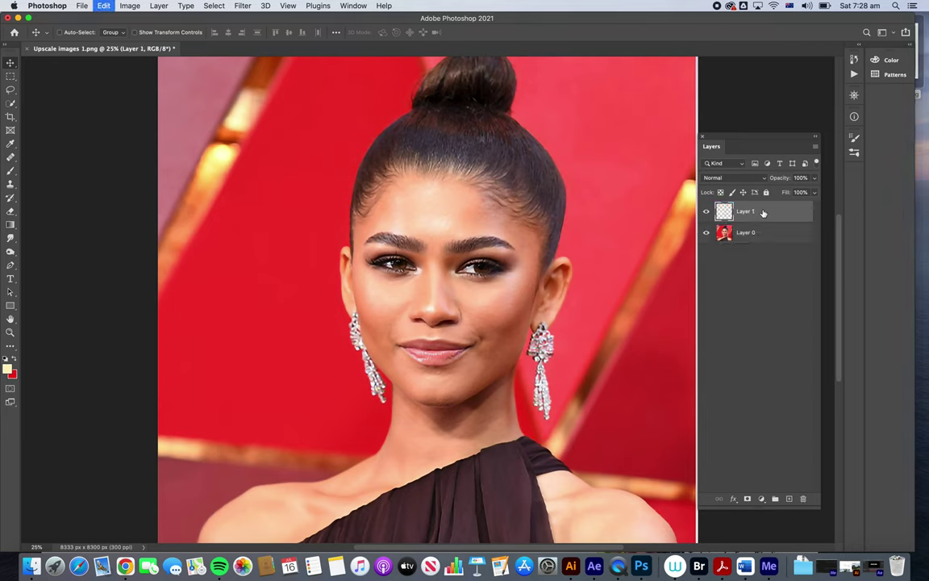
drag(724, 232, 420, 438)
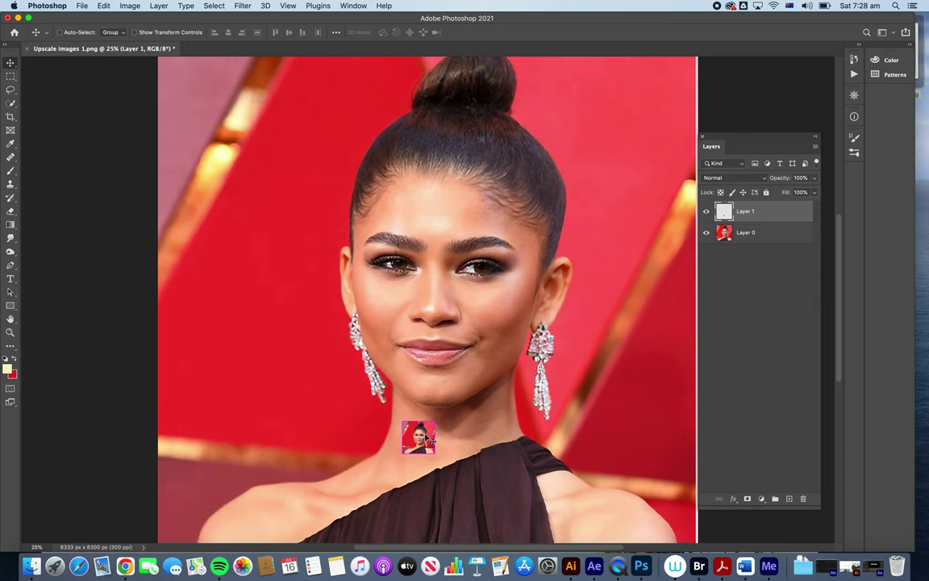
key(super+plus)
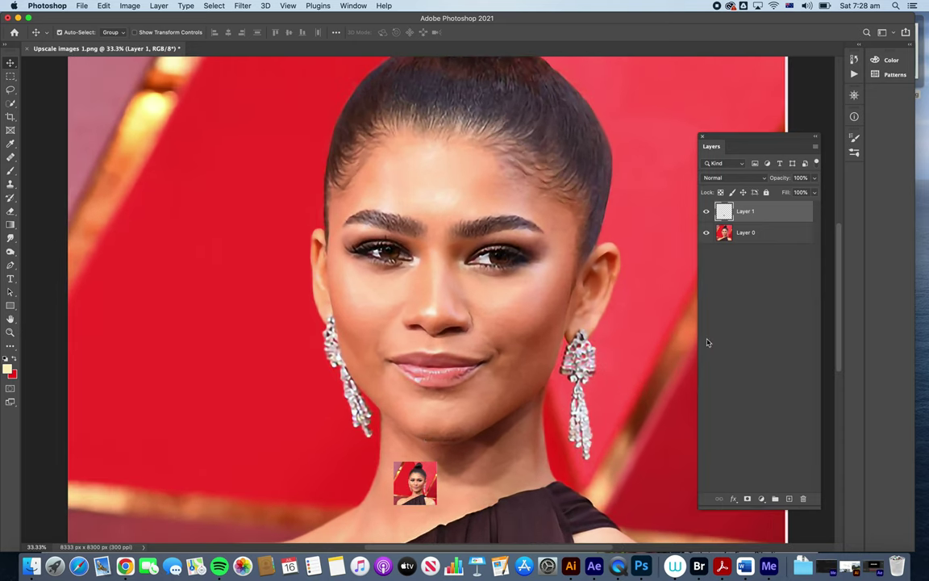
- Duplicate the upscaled portrait layer beneath the small comparison image
click(726, 287)
click(747, 236)
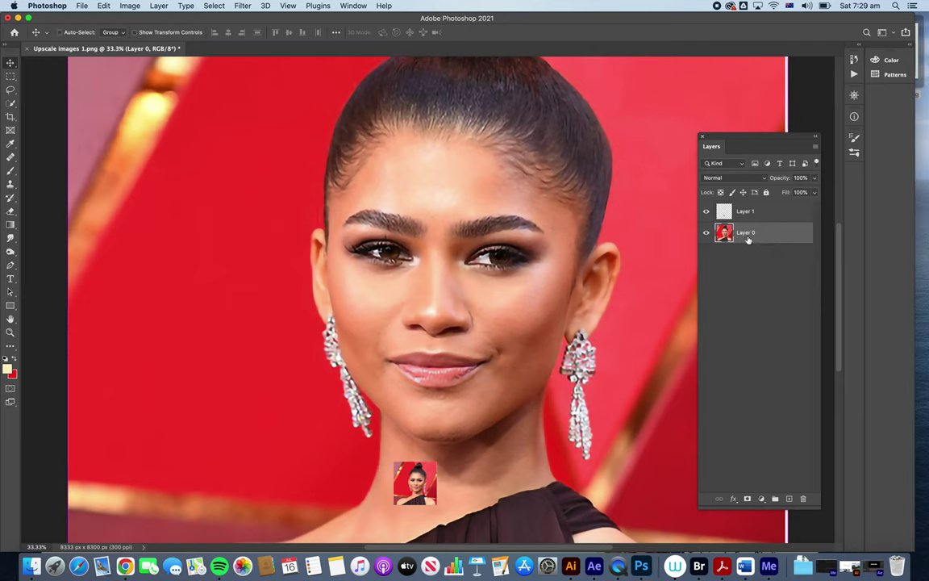
key(super+j)
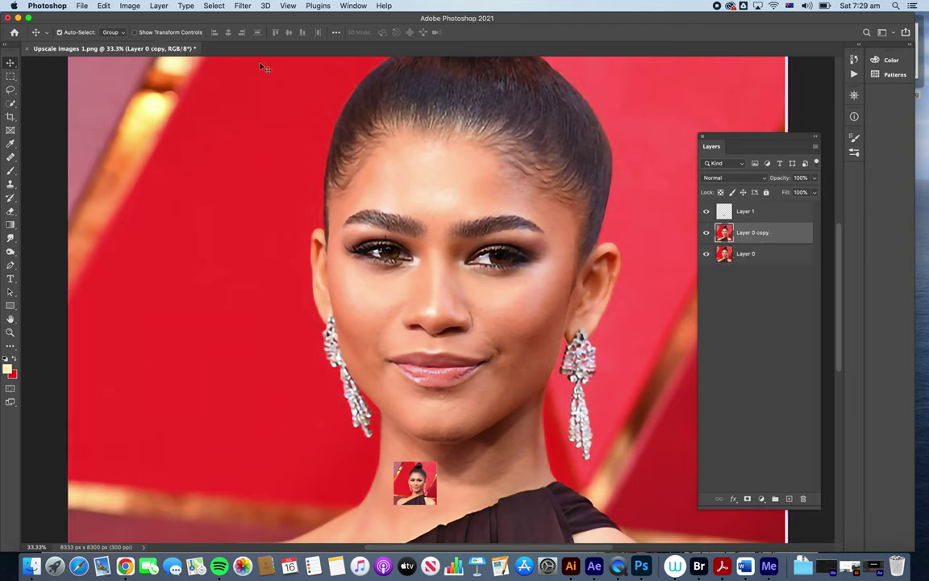
- Apply a High Pass filter to the duplicated portrait layer, fine-tuning the radius so only the facial edges show
click(243, 6)
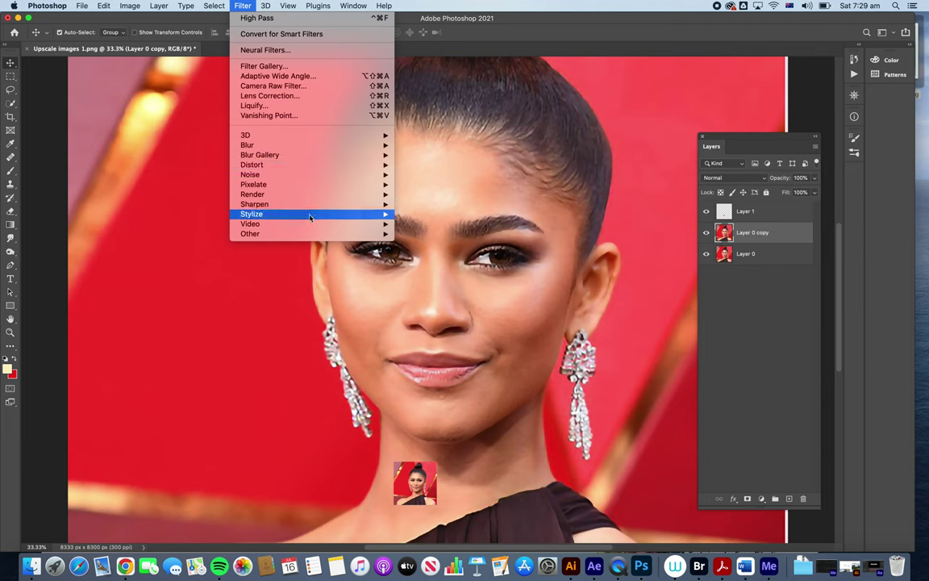
mouse_move(381, 233)
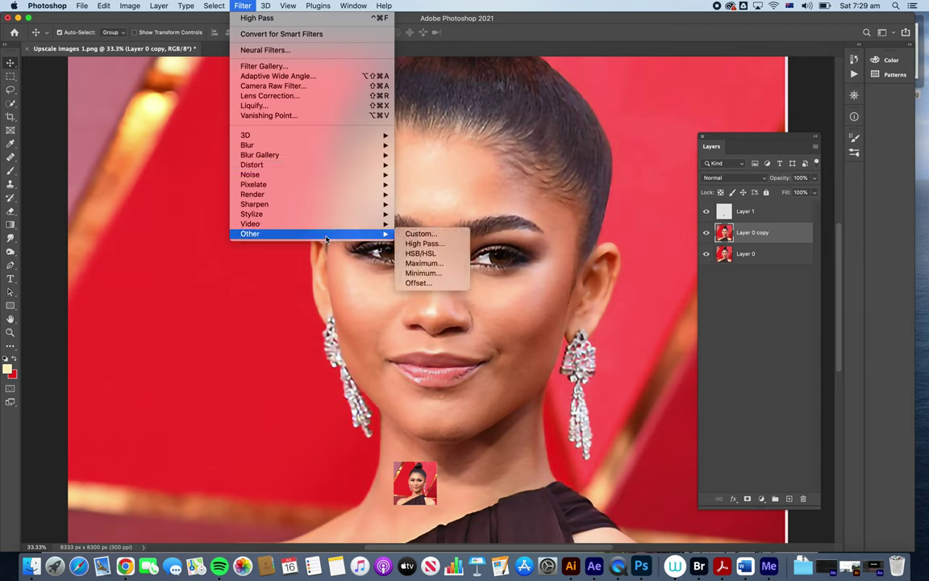
click(423, 244)
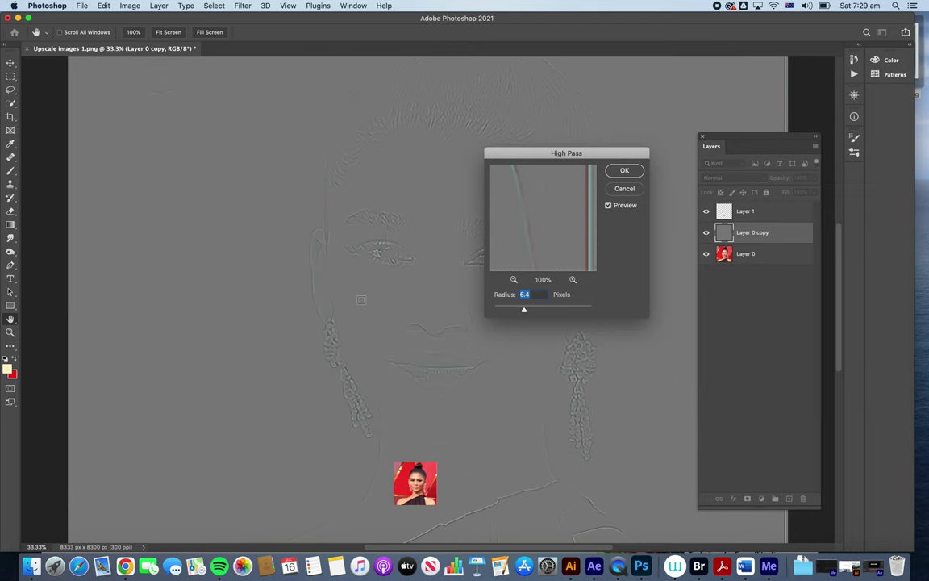
super+click(375, 299)
super+click(376, 299)
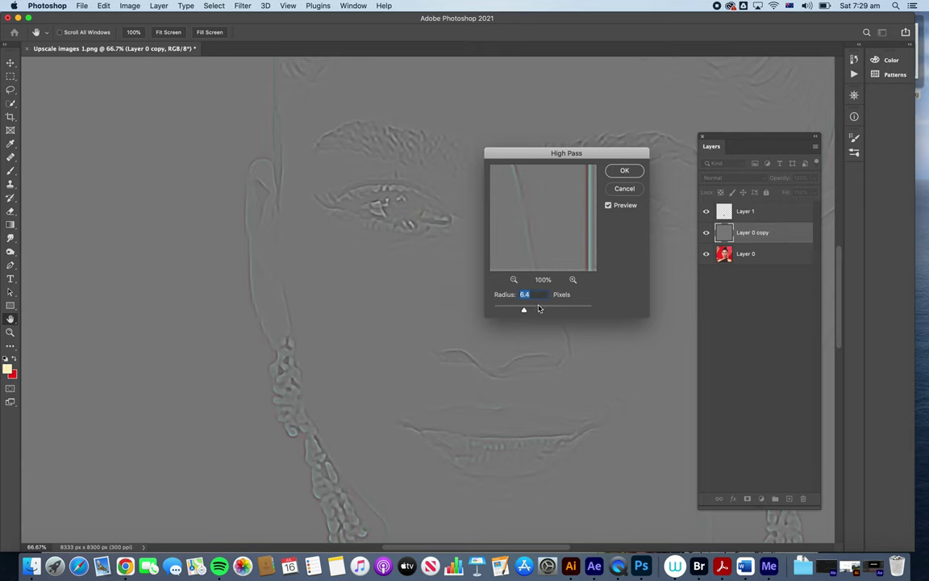
mouse_move(523, 310)
mouse_down()
mouse_move(565, 311)
mouse_move(512, 311)
mouse_move(522, 312)
mouse_up()
click(623, 171)
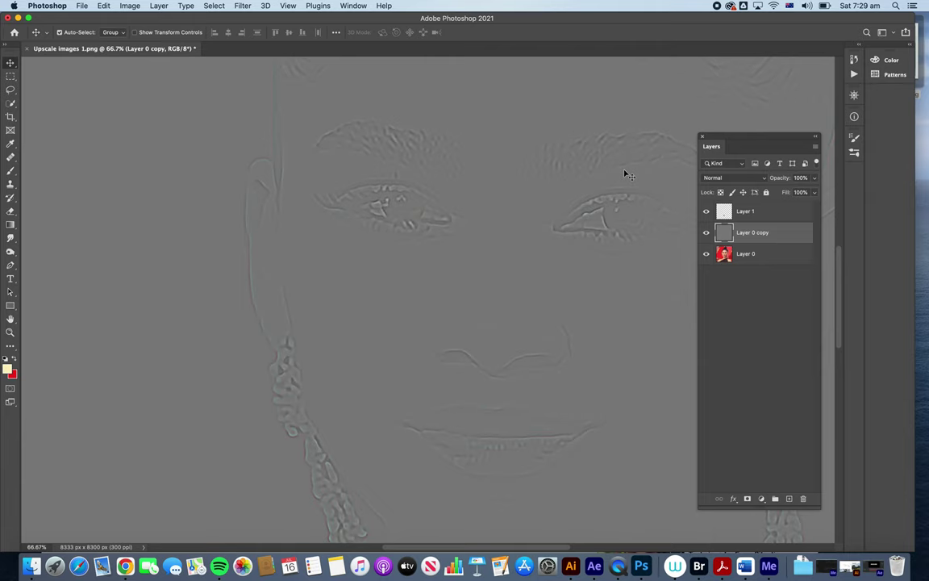
- Set the High Pass layer's blend mode to Overlay and compare the portrait with and without that sharpening layer
click(732, 177)
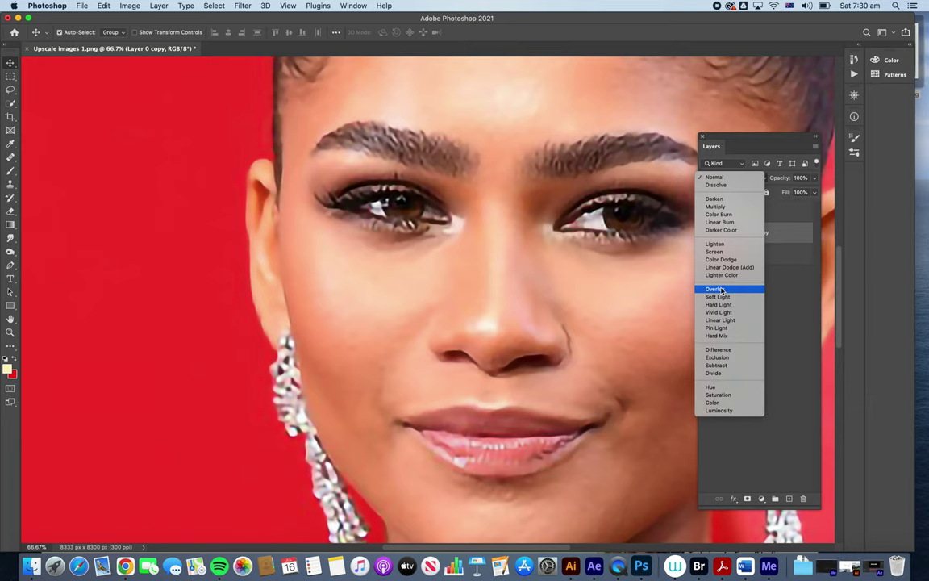
click(722, 289)
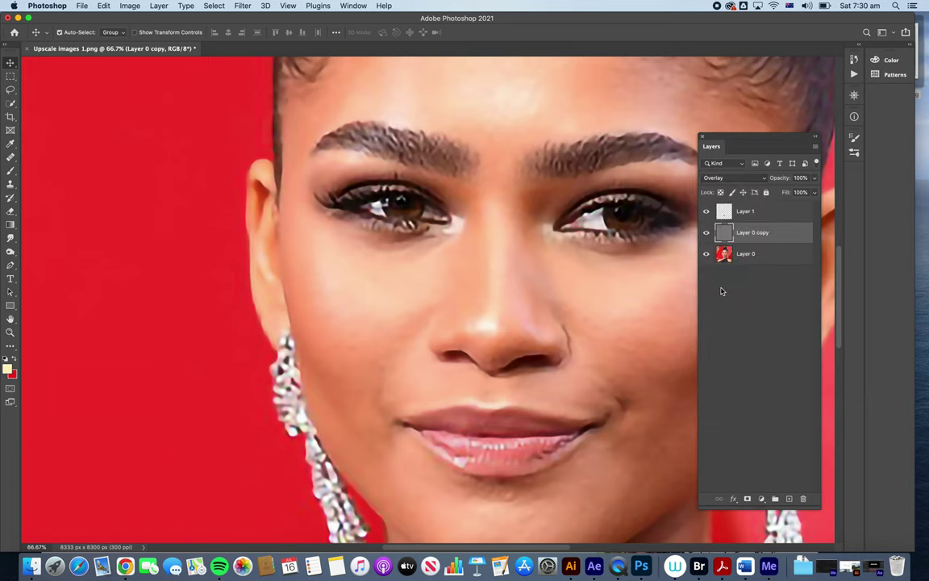
click(707, 233)
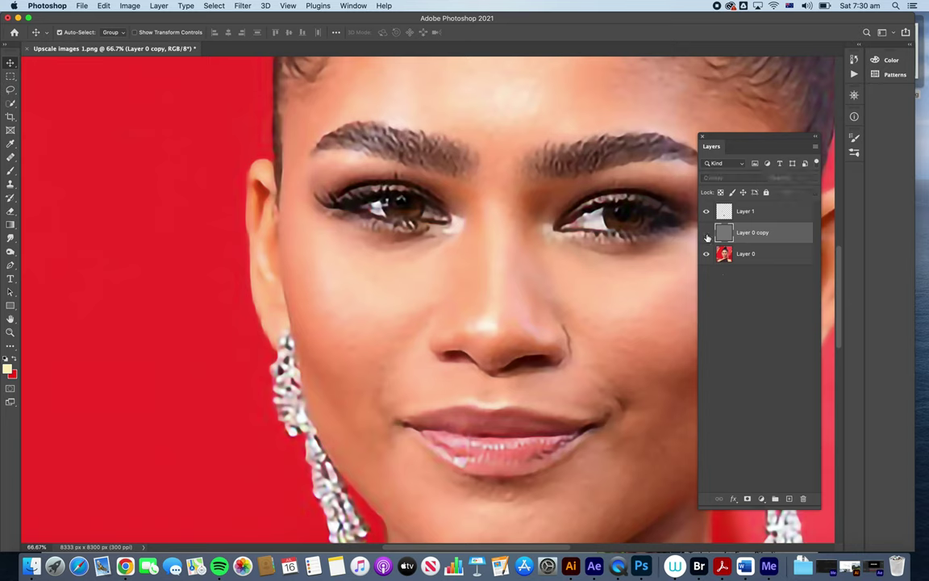
click(707, 233)
click(706, 233)
click(707, 233)
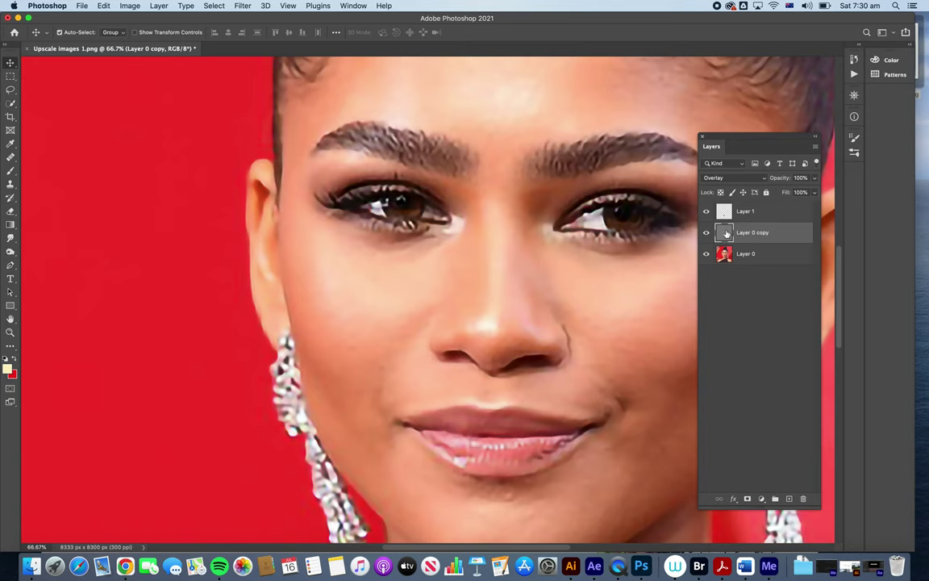
click(244, 5)
click(244, 6)
click(736, 296)
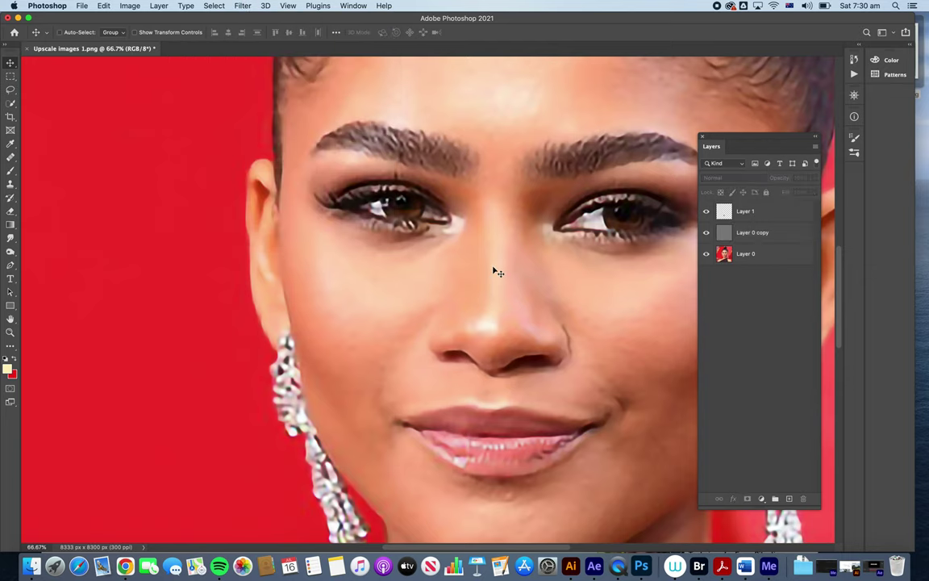
scroll(497, 276, down, 2)
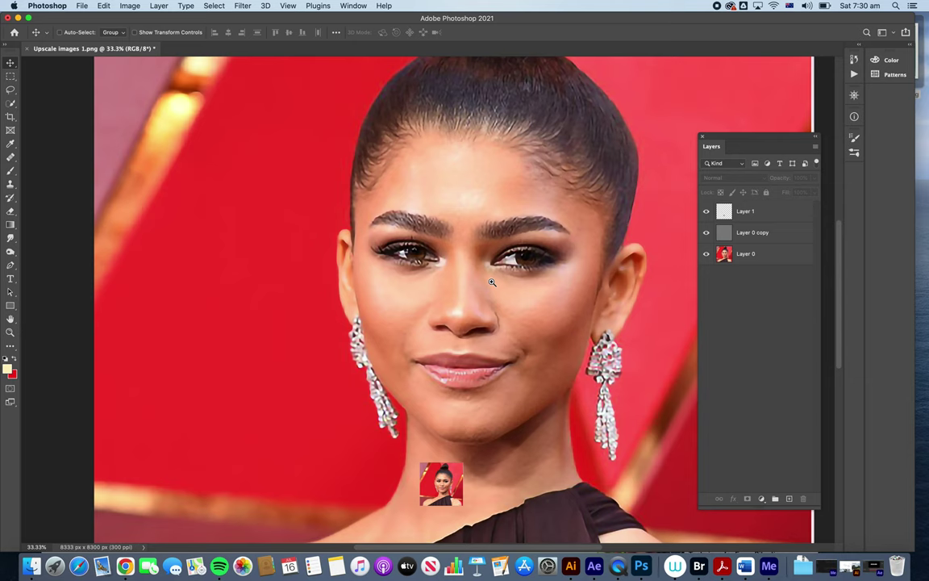
scroll(492, 281, up, 2)
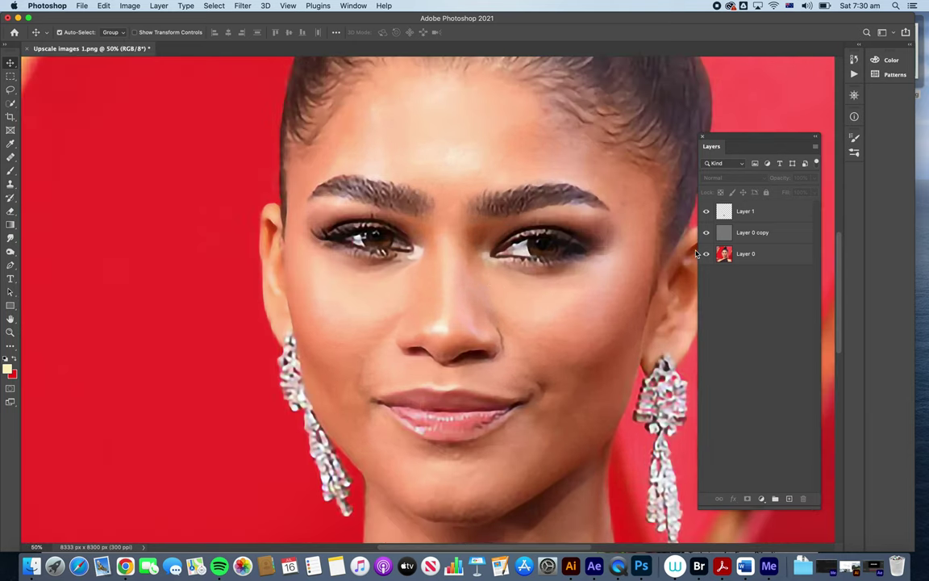
- Select the sharpening layer above the portrait and choose the Dodge tool
click(762, 234)
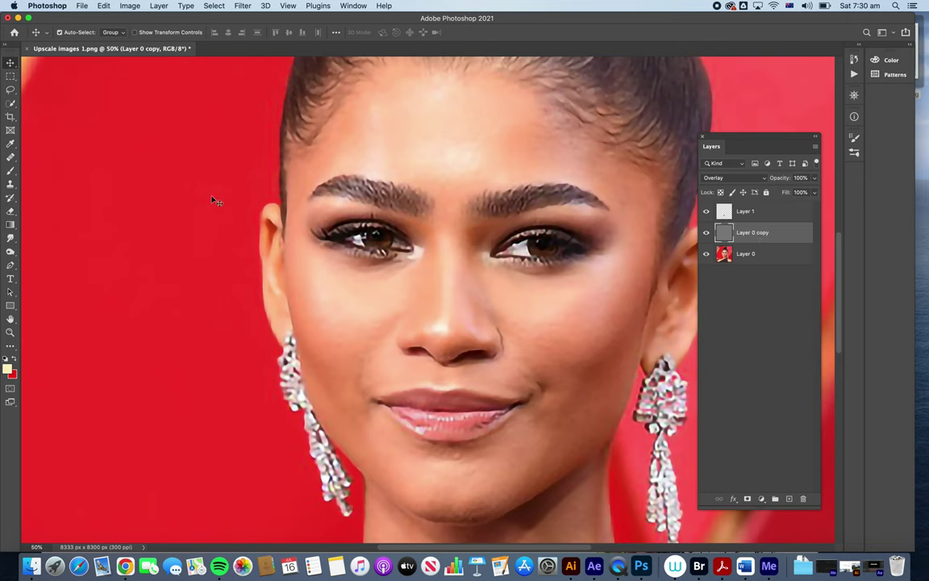
click(12, 240)
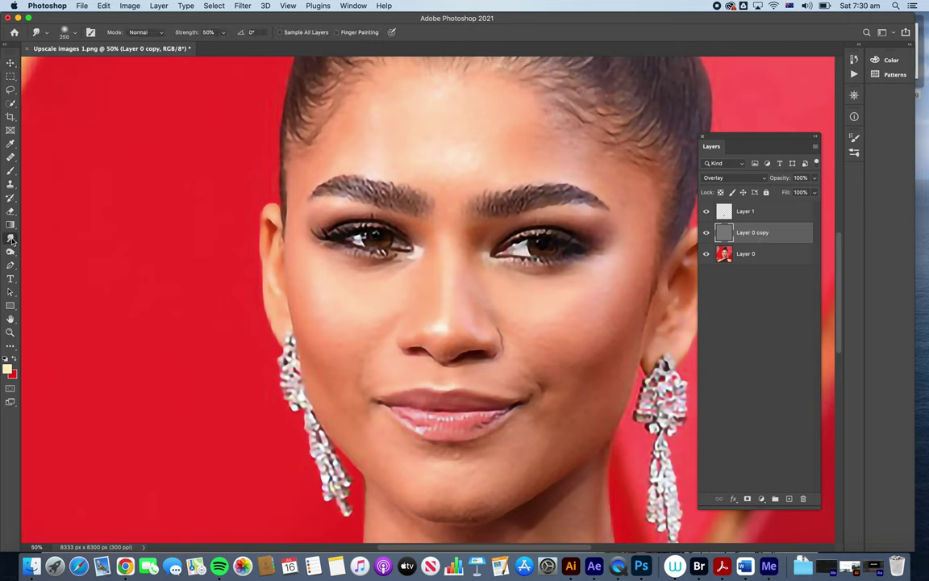
click(10, 253)
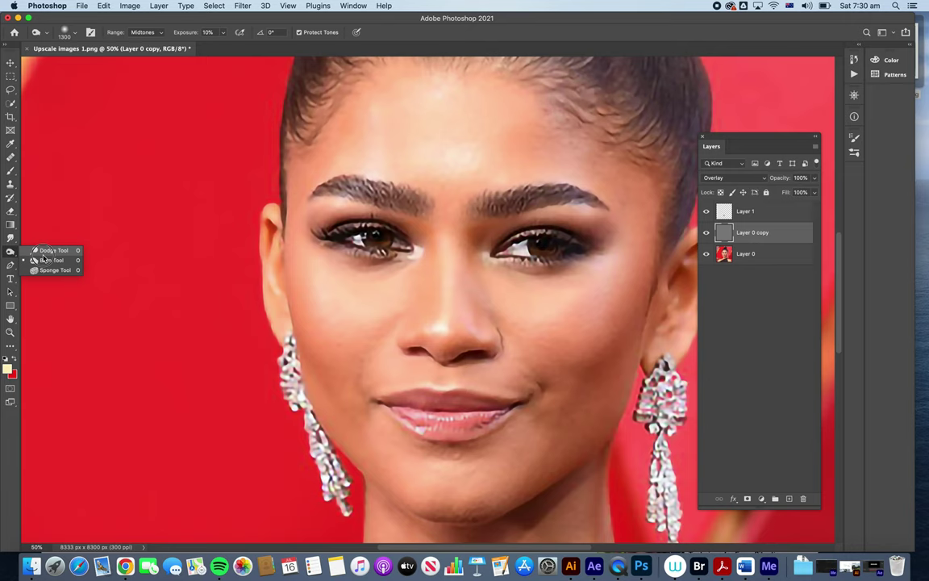
click(47, 259)
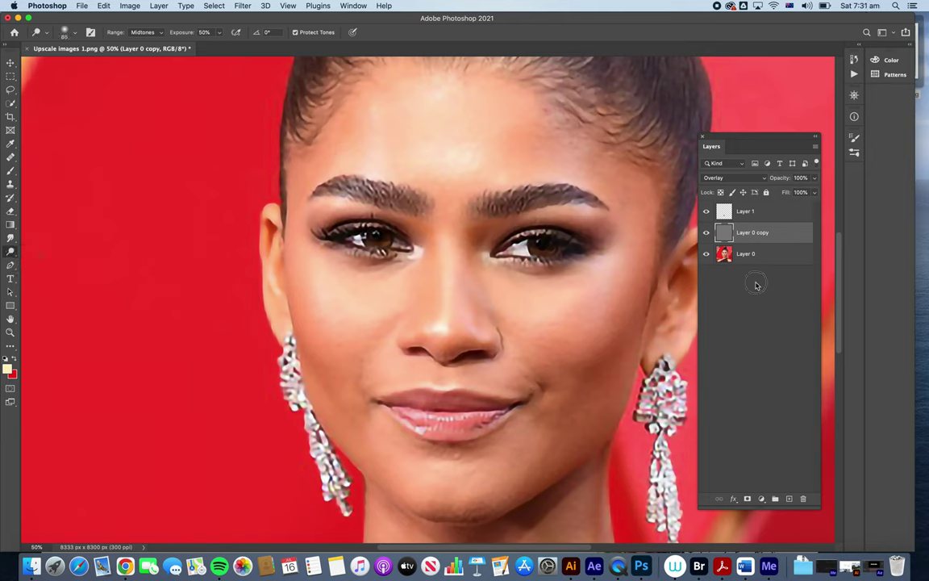
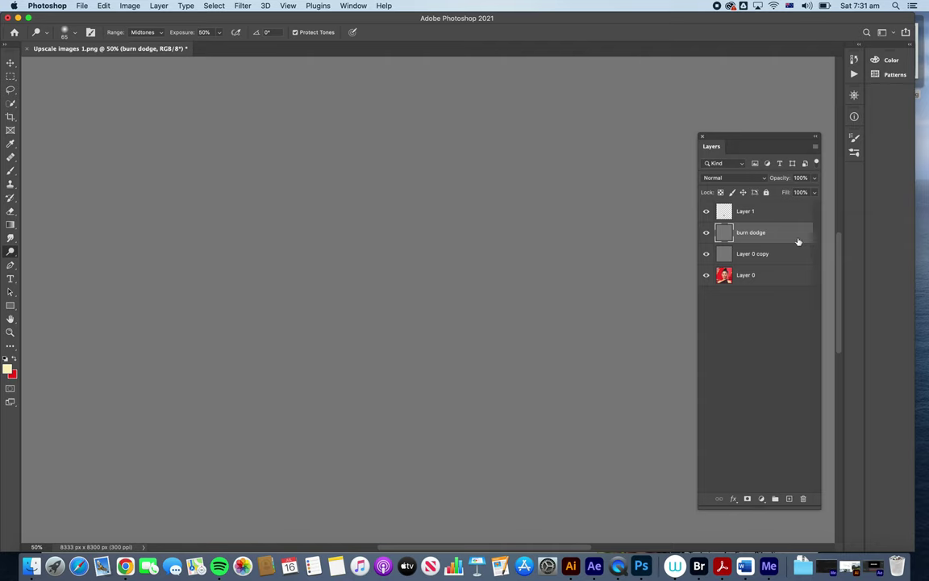
- Set the gray burn dodge layer to Overlay and lighten the area under the left-hand eye using a Dodge brush of size 400
click(732, 178)
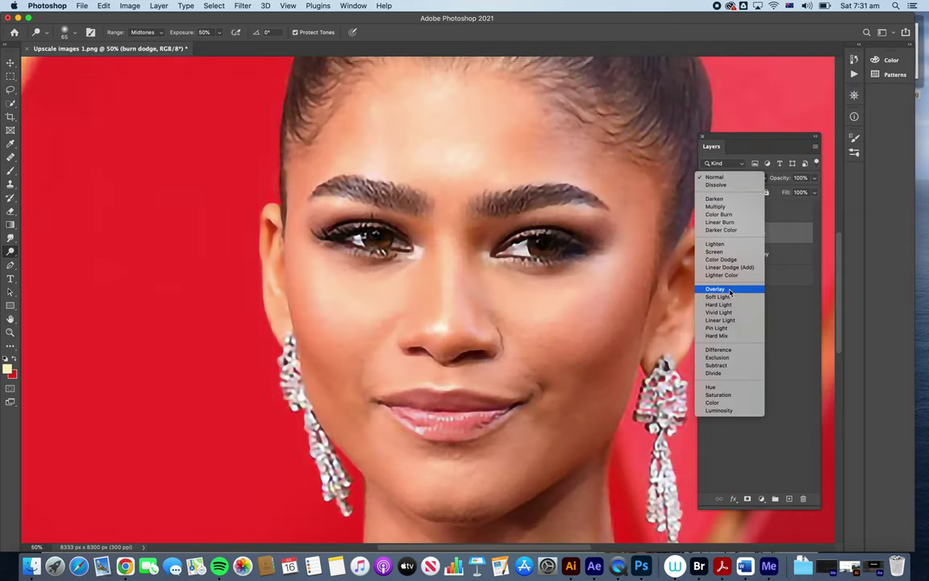
click(730, 290)
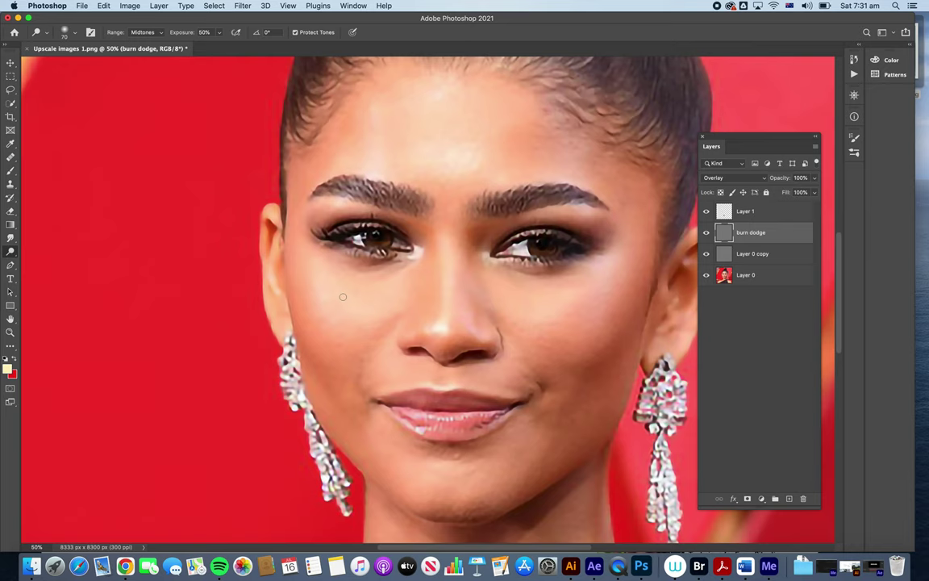
key(bracketright)
key(bracketright)
key(bracketright)
key(bracketright)
key(bracketright)
key(bracketright)
key(bracketright)
key(bracketright)
key(bracketright)
key(bracketright)
key(bracketright)
key(bracketright)
key(bracketleft)
key(bracketleft)
drag(355, 274, 357, 236)
- Switch to the Burn tool and darken the left-hand eyebrow with a brush size of 700
click(10, 251)
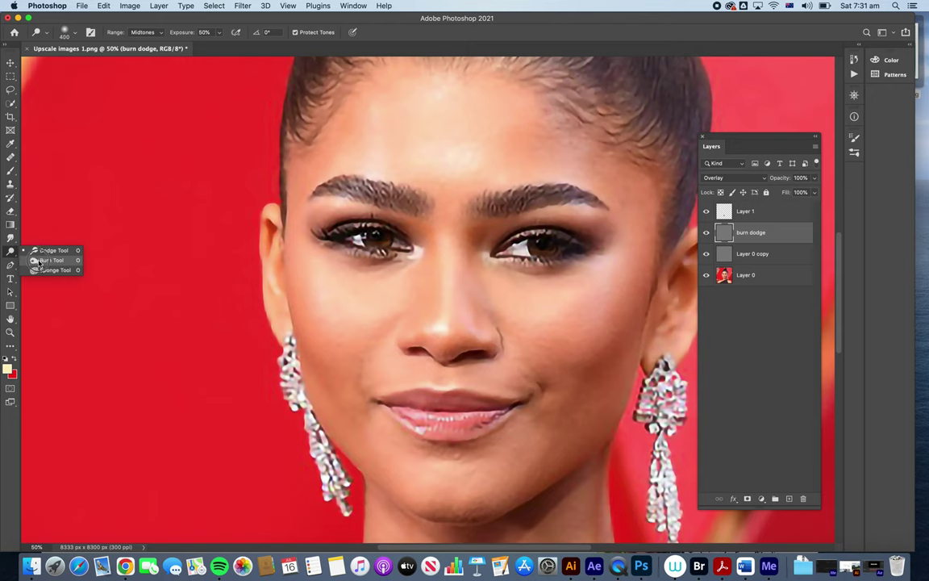
click(51, 259)
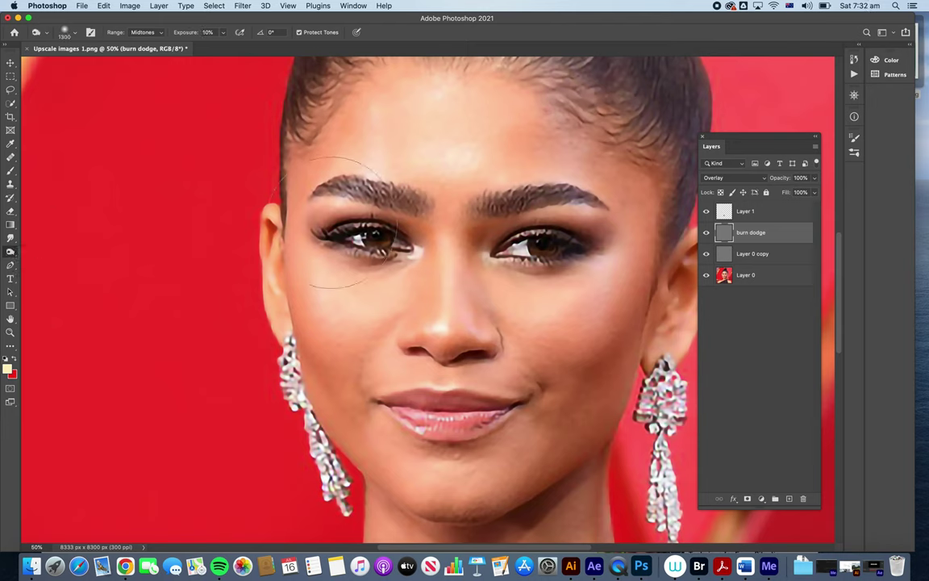
key(bracketleft)
key(bracketleft)
key(bracketleft)
key(bracketleft)
key(bracketleft)
key(bracketleft)
mouse_move(335, 200)
mouse_down()
mouse_move(320, 190)
mouse_move(411, 200)
mouse_up()
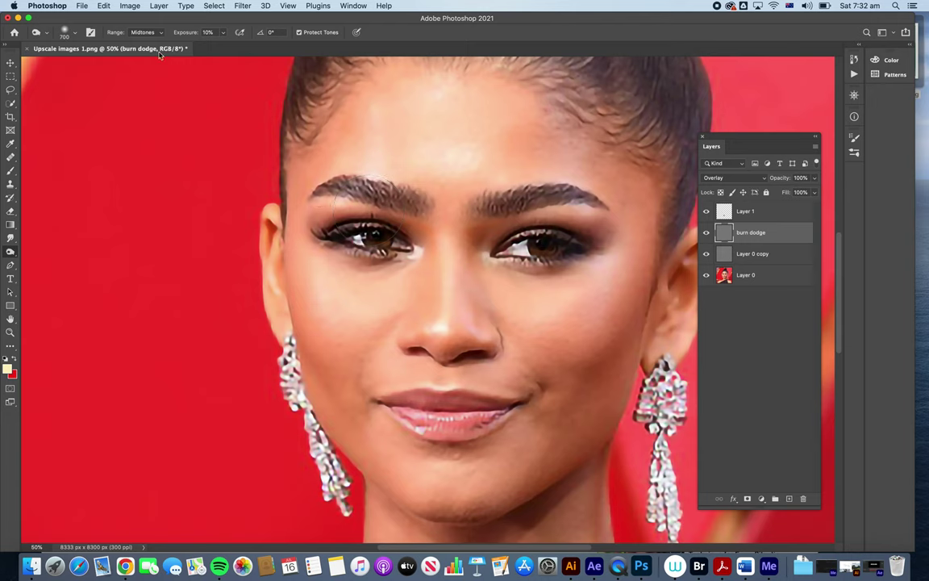
- Raise the Burn exposure, settling on 56%, and darken both eyebrows and upper eyelids
click(223, 32)
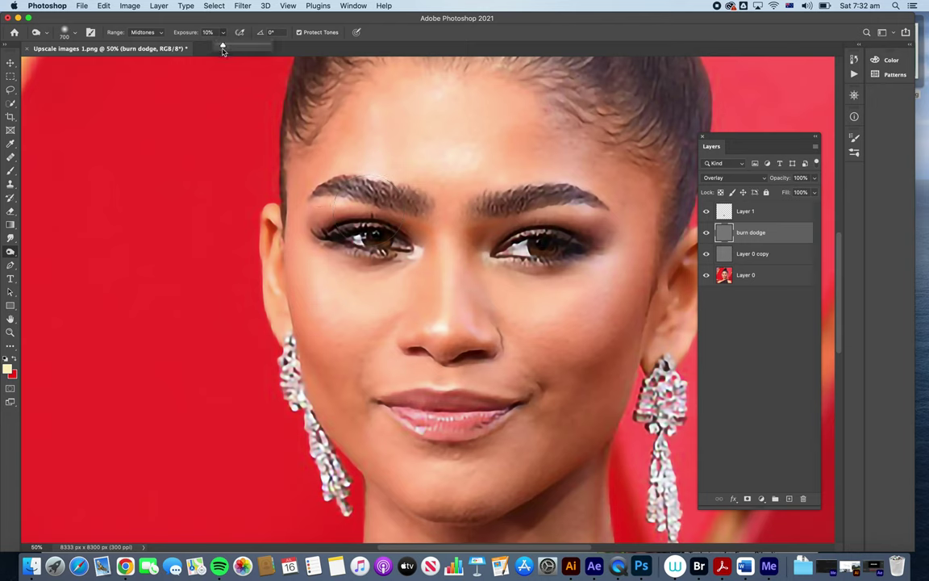
drag(227, 46, 245, 45)
mouse_move(468, 198)
mouse_down()
mouse_move(488, 194)
mouse_move(512, 210)
mouse_move(500, 211)
mouse_move(519, 211)
mouse_up()
key(5)
key(6)
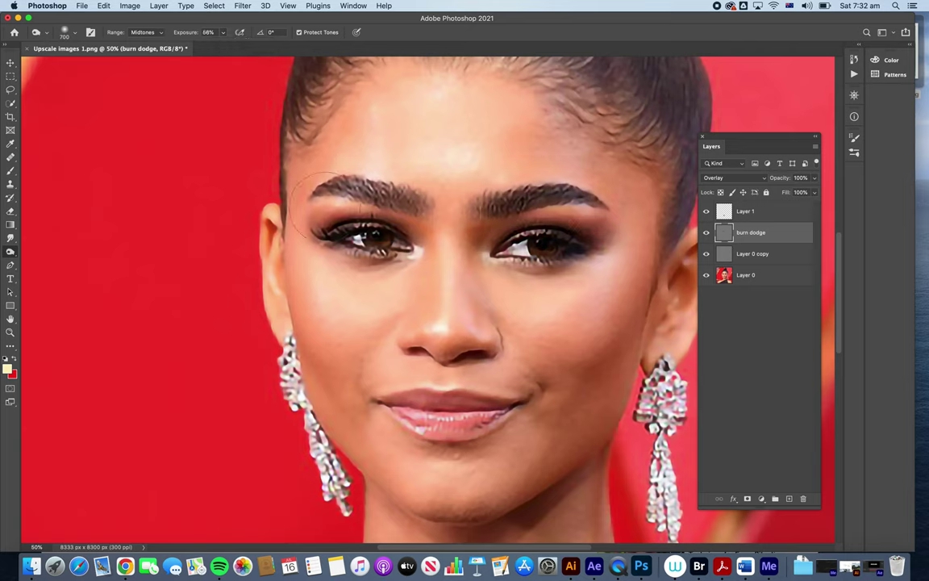
mouse_move(331, 198)
mouse_down()
mouse_move(363, 202)
mouse_move(343, 212)
mouse_up()
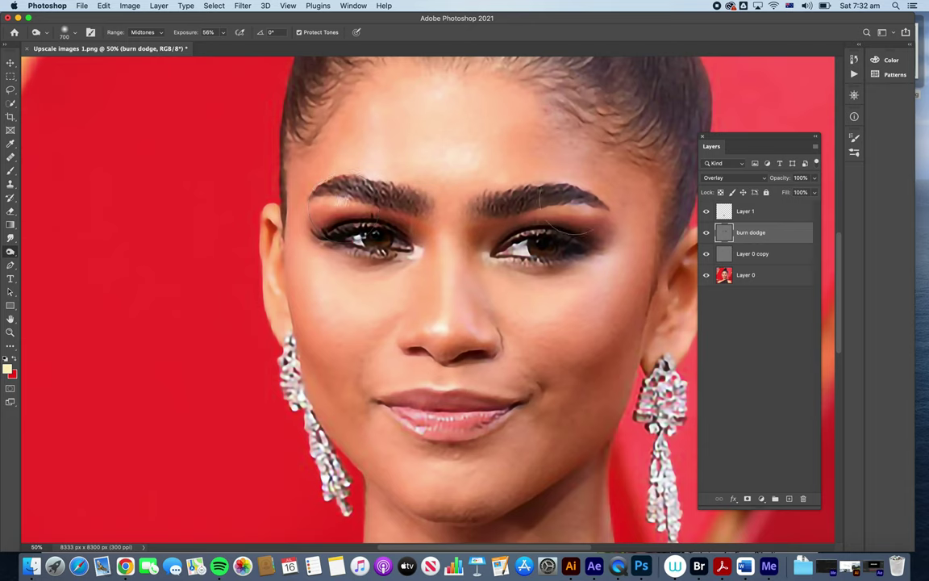
mouse_move(609, 210)
mouse_down()
mouse_move(511, 181)
mouse_move(460, 198)
mouse_move(508, 208)
mouse_up()
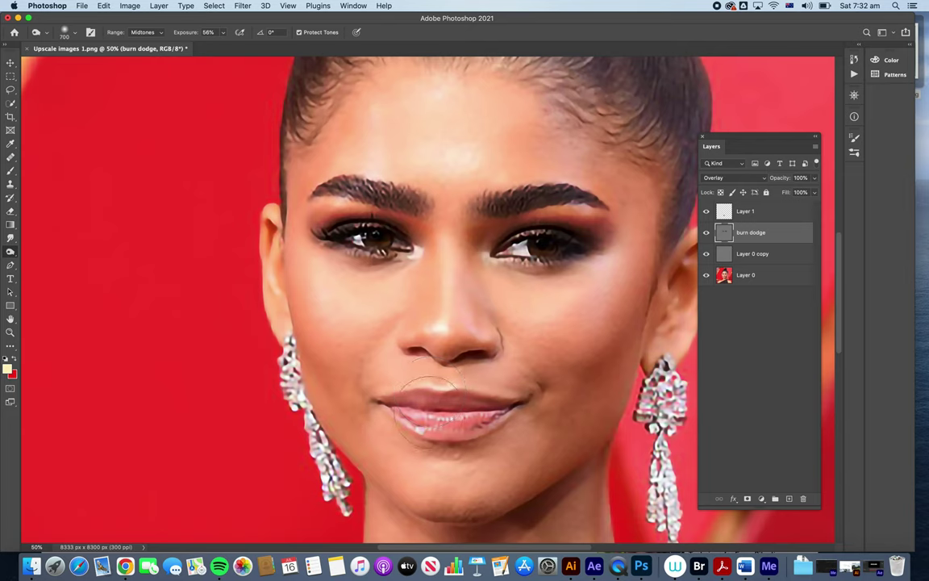
- Reduce the Burn brush size to 400 and darken the lips
key([)
key([)
key([)
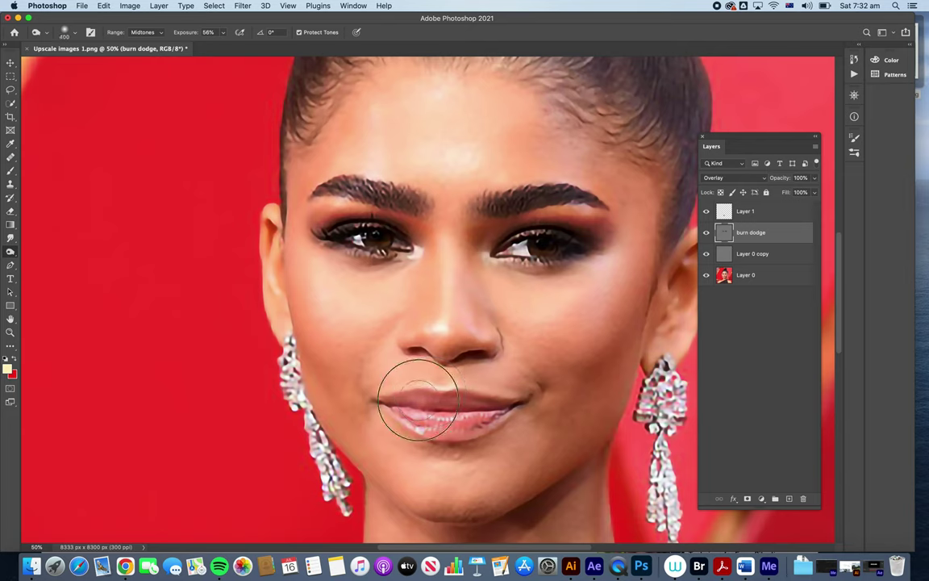
mouse_move(473, 406)
mouse_down()
mouse_move(426, 394)
mouse_move(440, 397)
mouse_move(425, 408)
mouse_up()
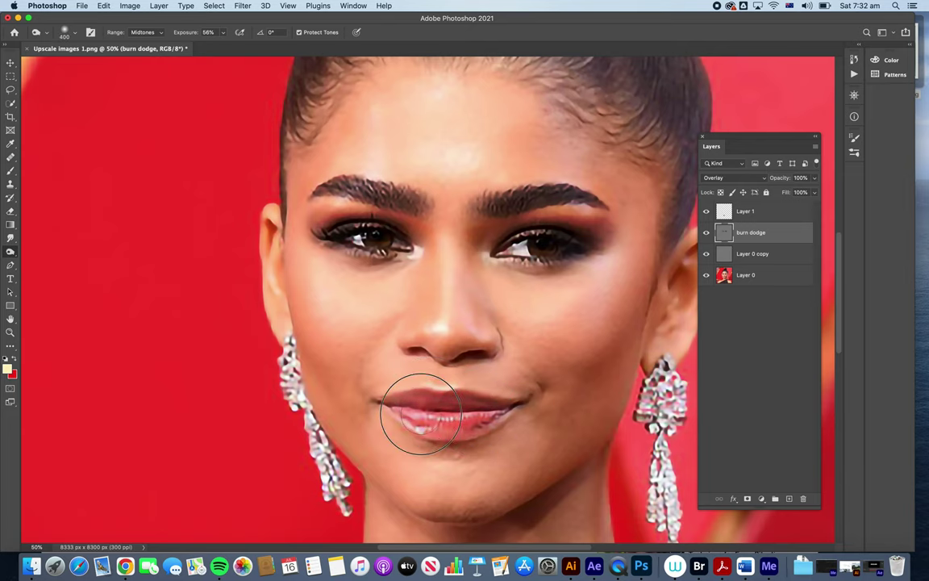
- Reduce the brush size to 250 and lighten the irises of both eyes on the burn dodge layer
scroll(375, 237, up, 1)
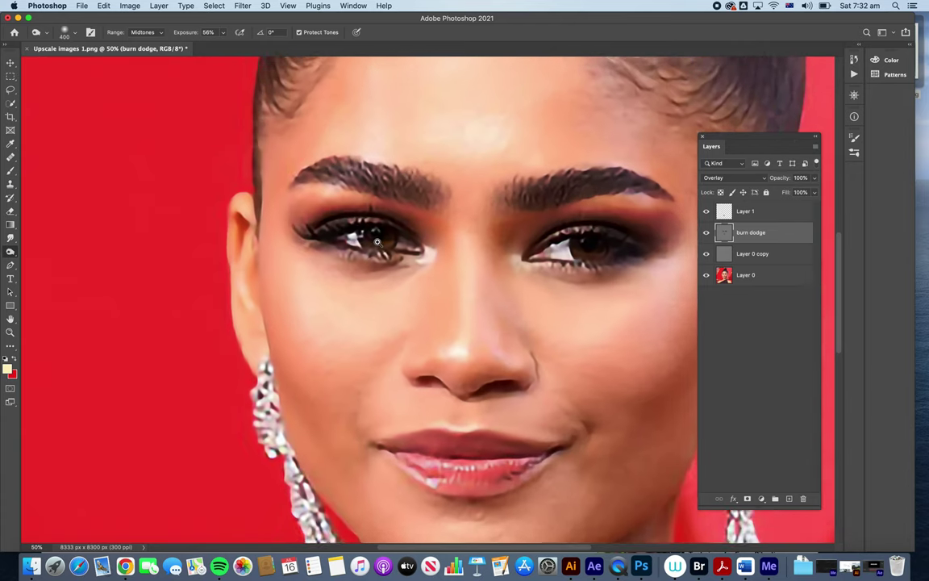
key([)
key([)
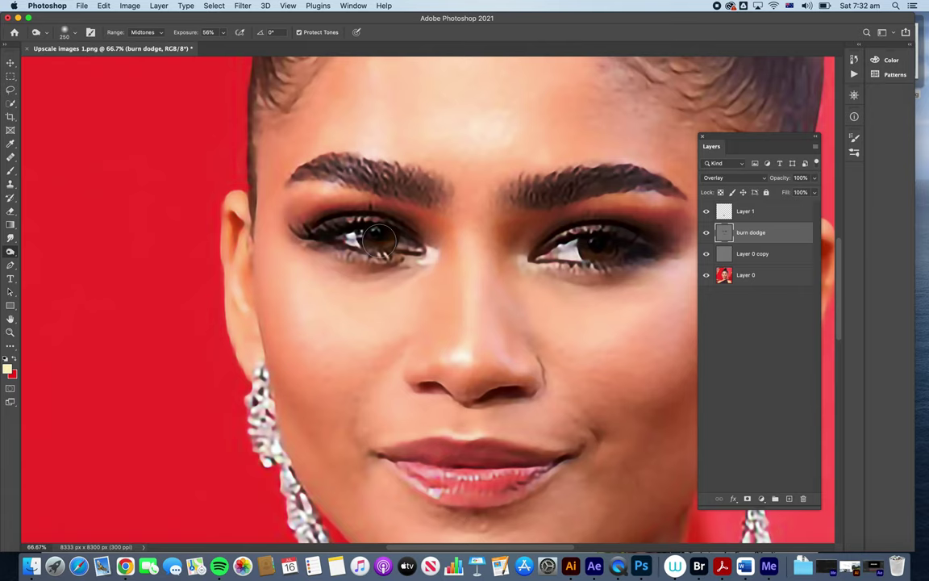
drag(378, 237, 344, 211)
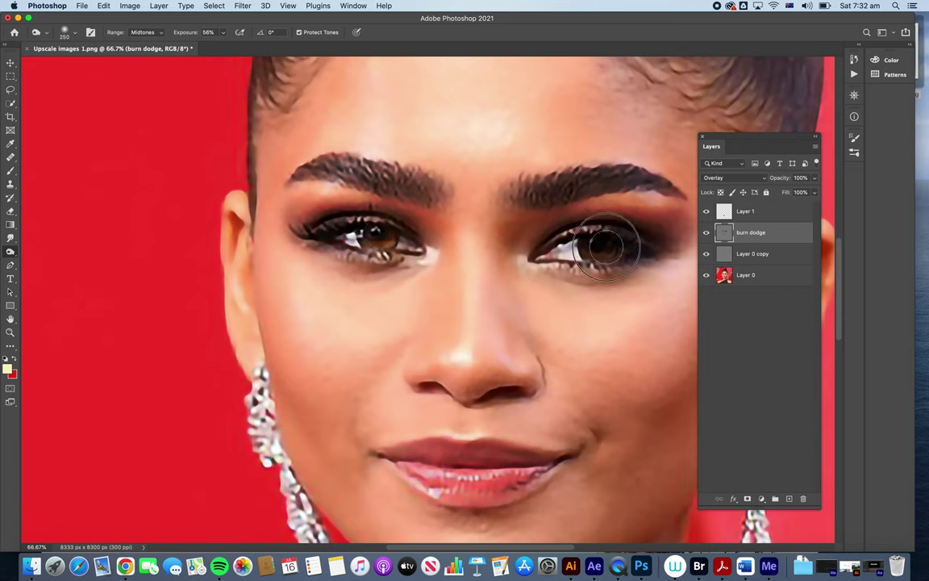
mouse_move(606, 250)
mouse_down()
mouse_move(602, 244)
mouse_move(611, 253)
mouse_up()
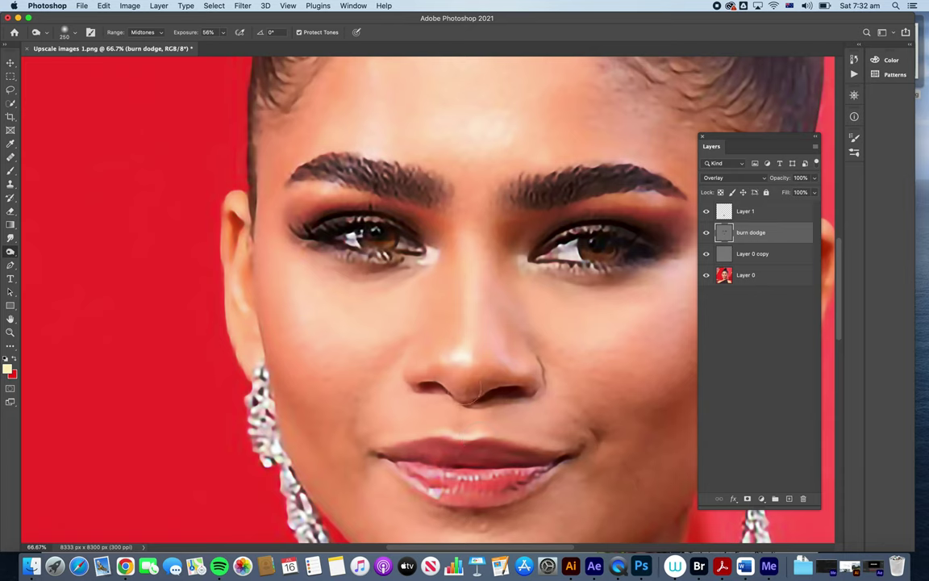
key(super+minus)
drag(463, 377, 402, 198)
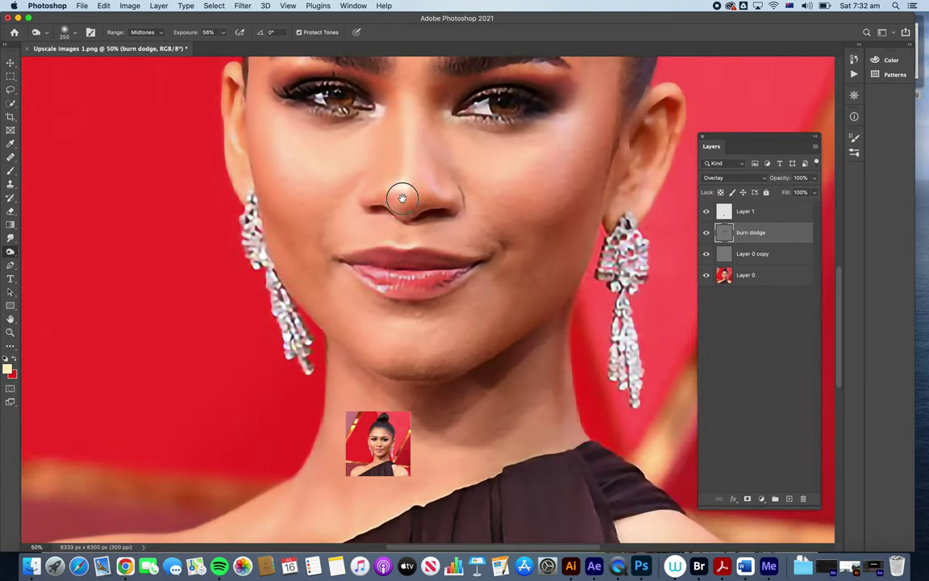
- Enlarge the Burn brush to 800 and darken the shadows on both shoulders and around the collarbones on the burn dodge layer
scroll(428, 258, down, 2)
key(super+minus)
drag(458, 311, 421, 259)
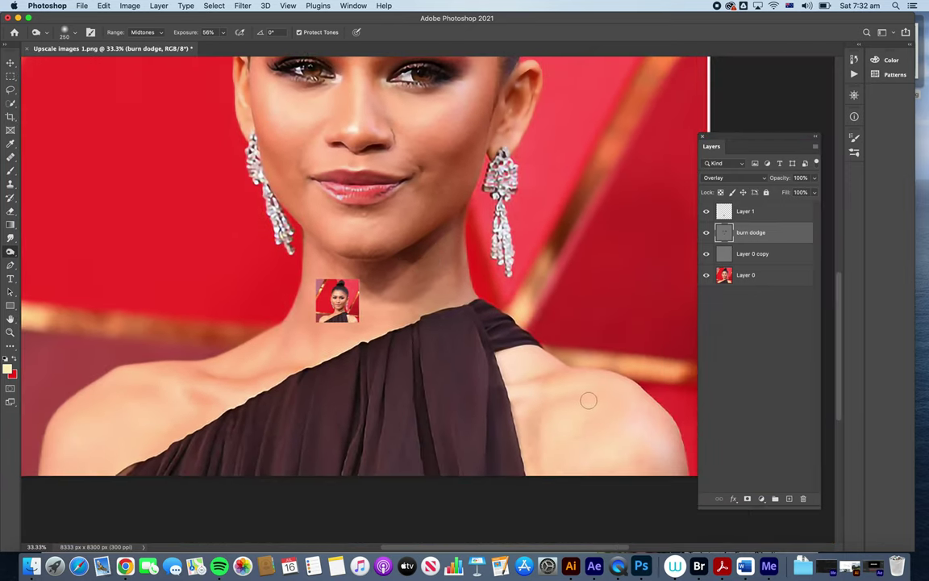
key(bracketright)
key(bracketright)
key(bracketright)
key(bracketright)
key(bracketright)
key(bracketright)
key(bracketright)
key(bracketright)
key(bracketright)
mouse_move(553, 410)
mouse_down()
mouse_move(529, 378)
mouse_move(570, 445)
mouse_move(628, 470)
mouse_move(572, 420)
mouse_up()
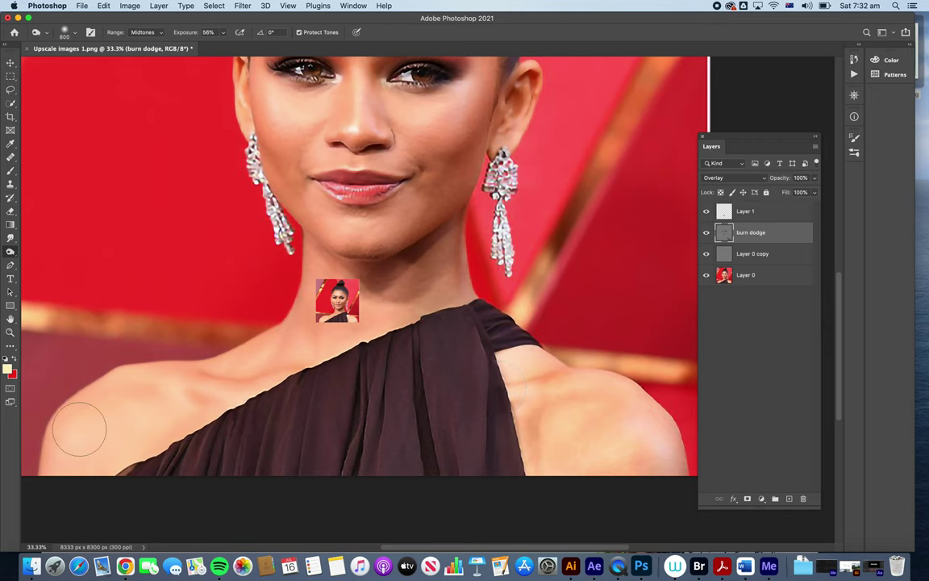
drag(162, 409, 199, 396)
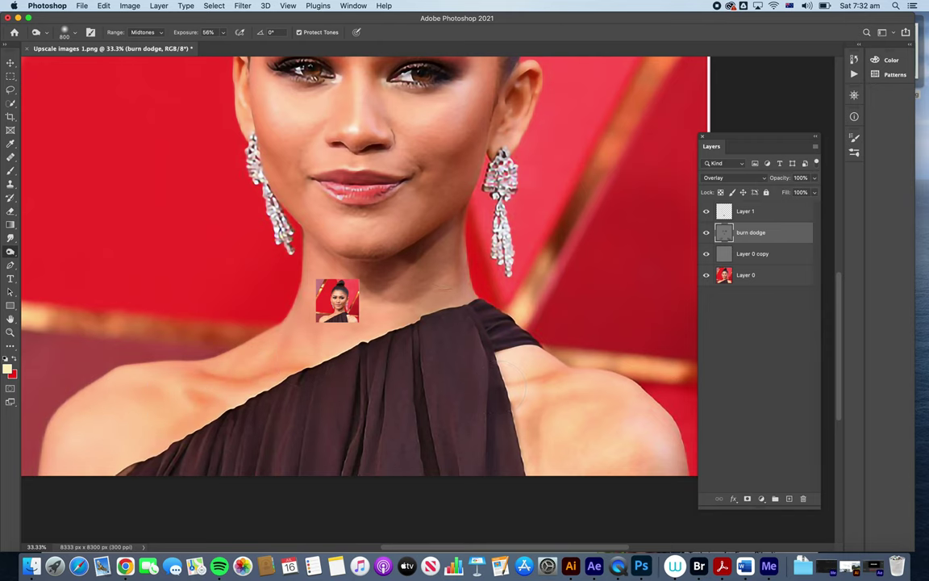
- Toggle the burn dodge layer's visibility repeatedly to compare the portrait with and without the dodging and burning, leaving the layer visible
drag(448, 231, 447, 314)
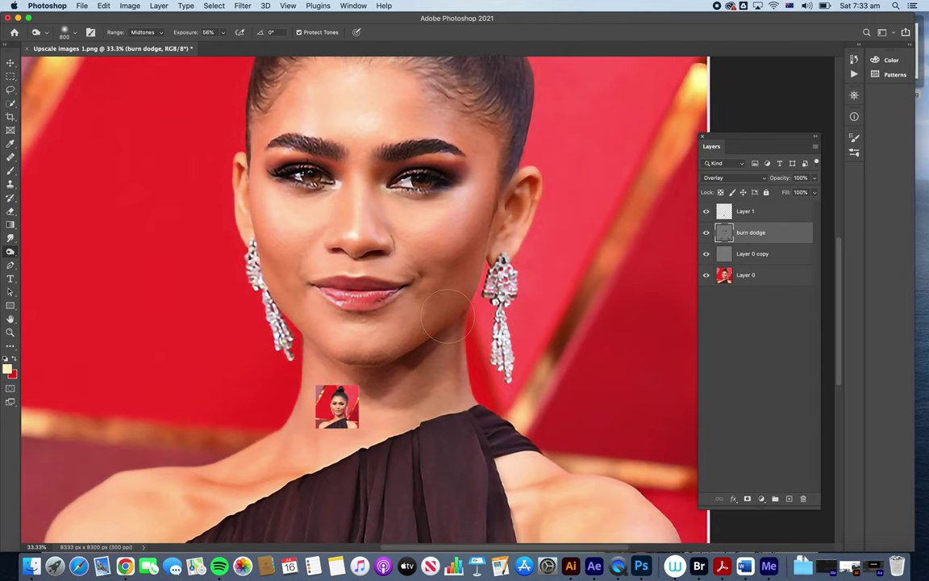
click(707, 233)
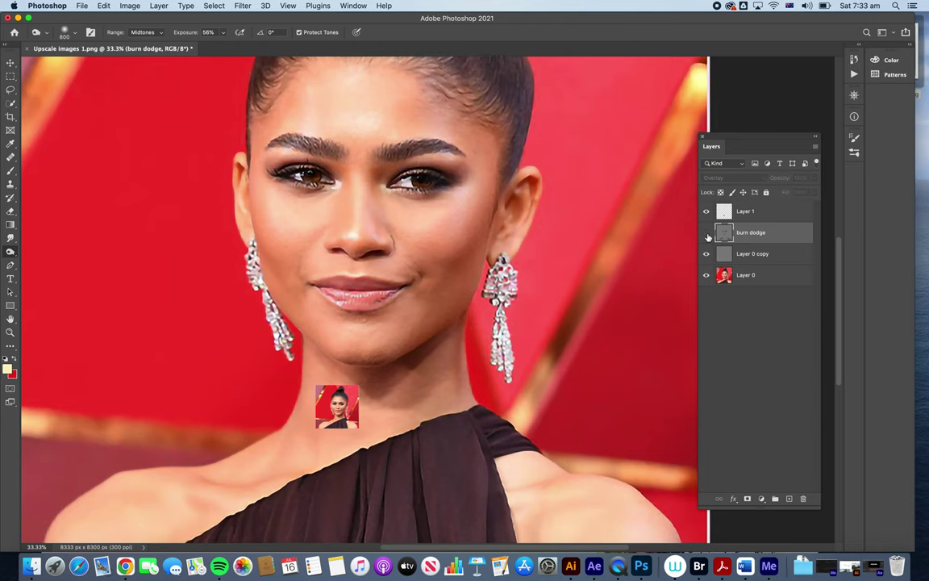
click(707, 233)
click(707, 233)
click(707, 233)
click(707, 233)
click(707, 233)
click(707, 233)
click(707, 233)
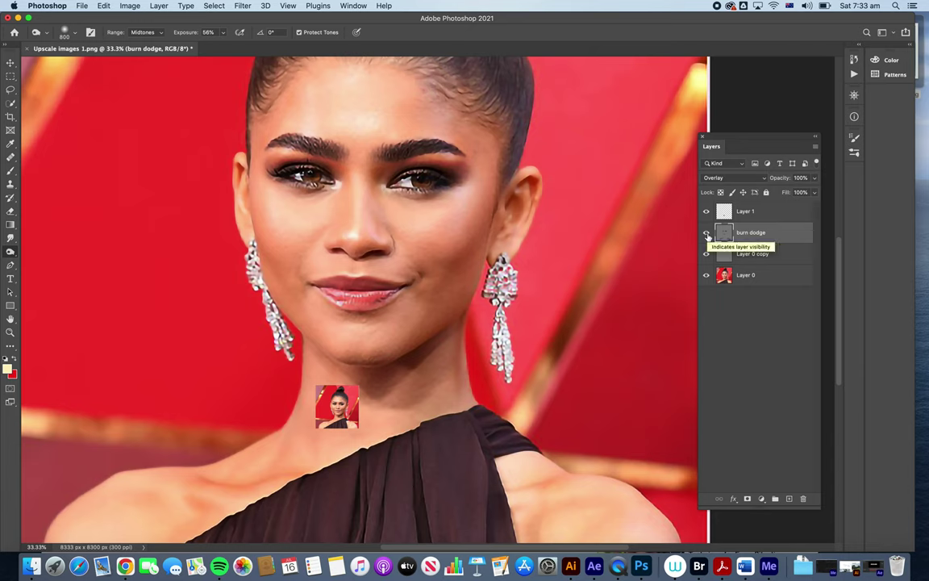
click(707, 233)
click(707, 234)
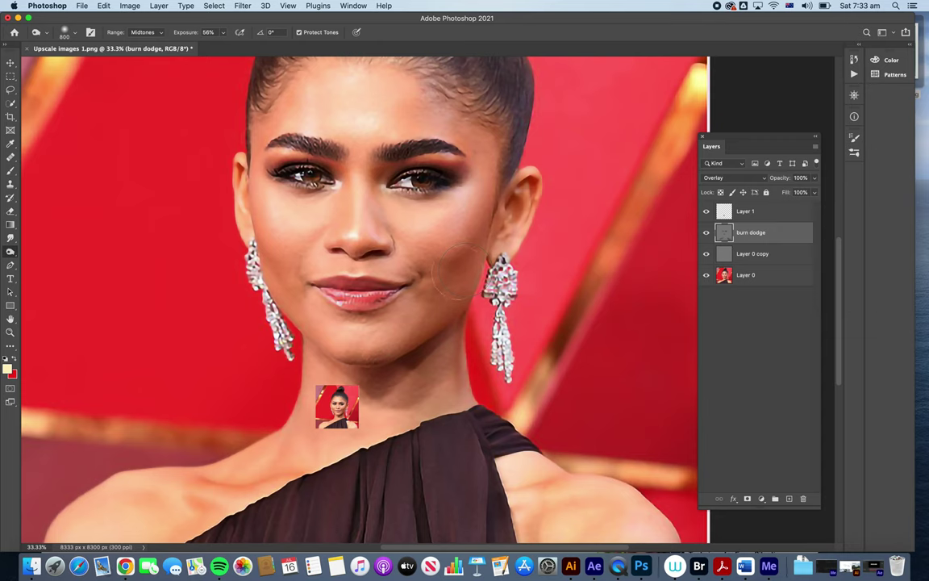
drag(454, 273, 475, 324)
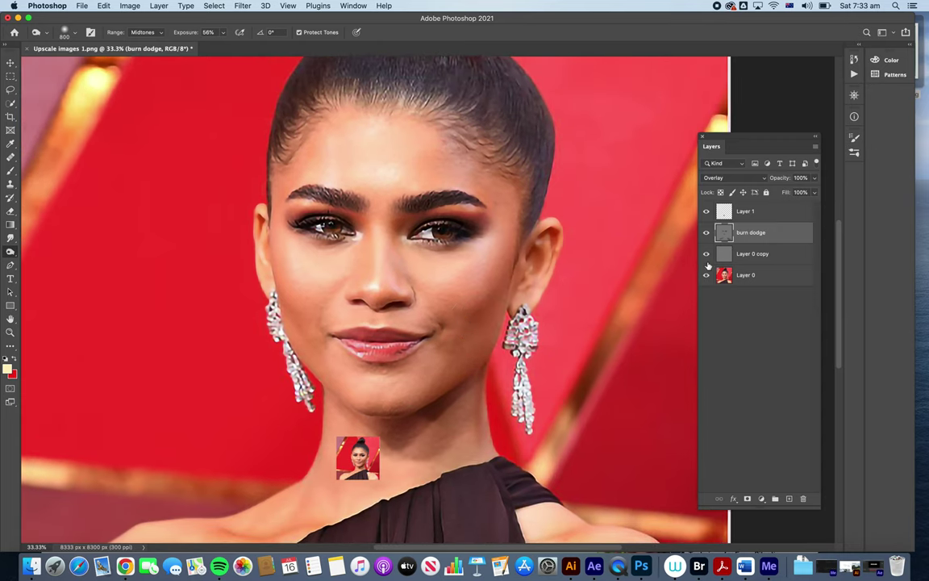